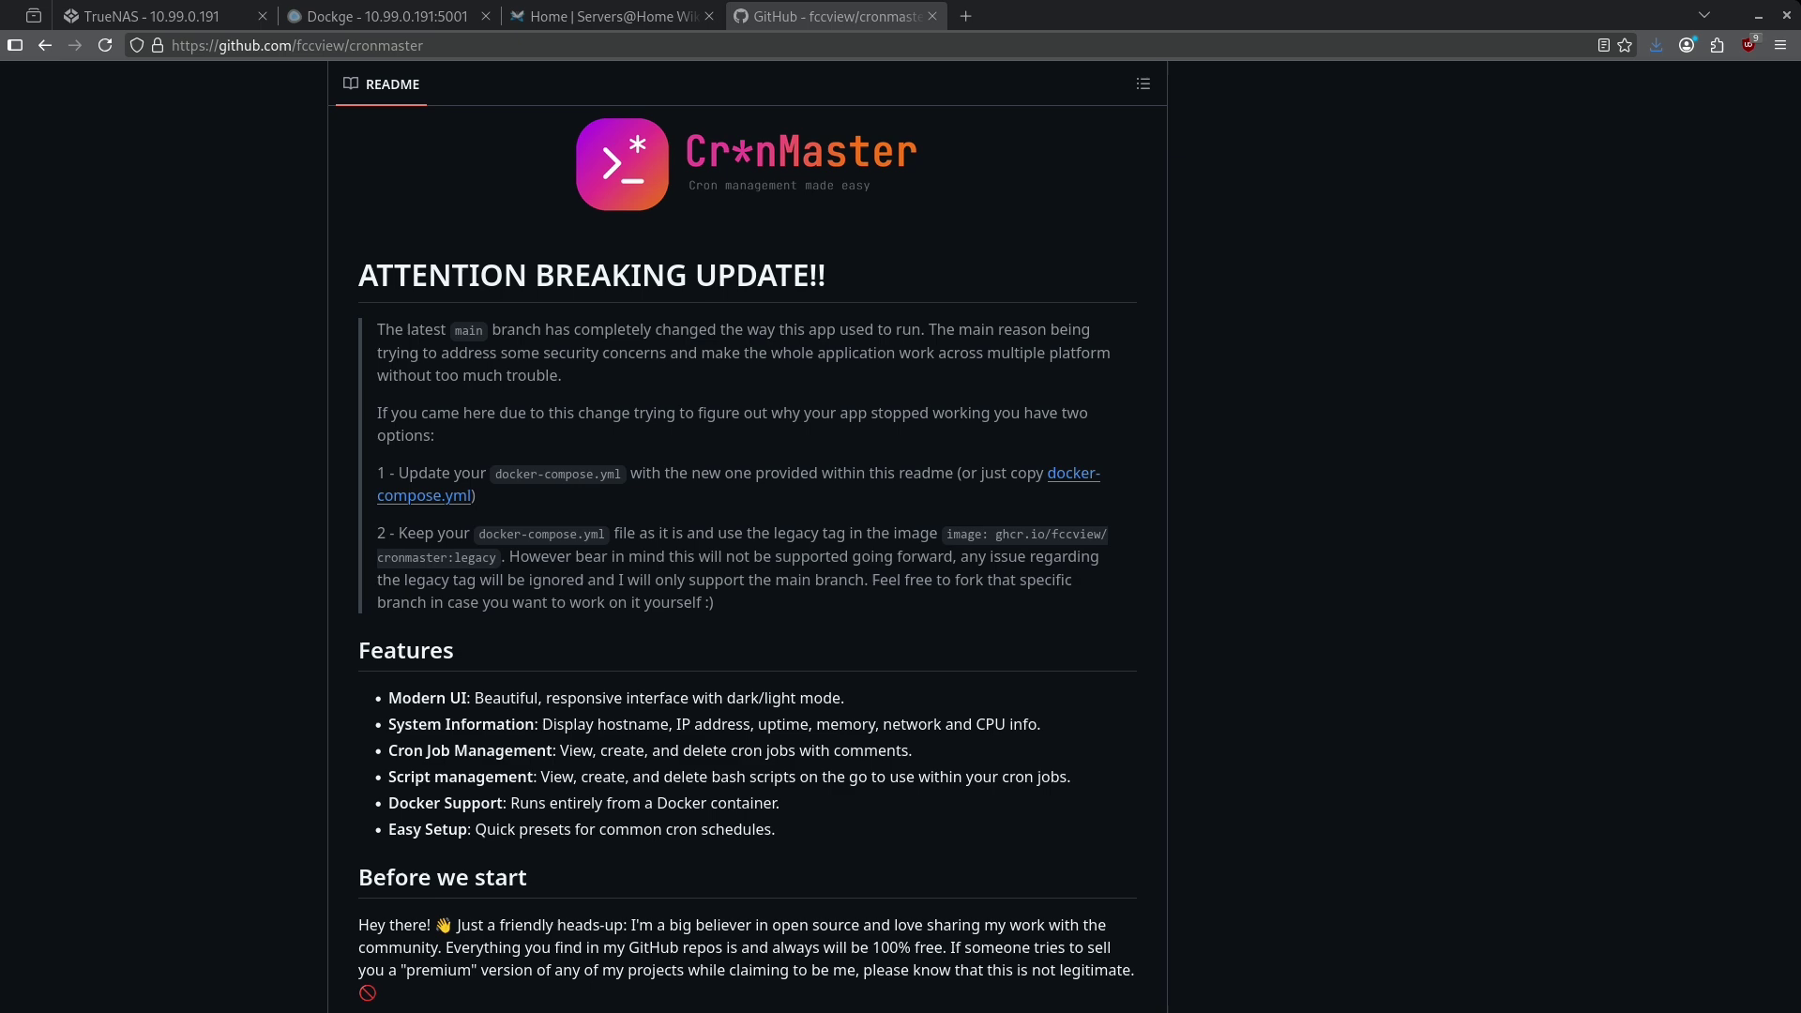
Create a dataset named cronmaster under tank/configs in TrueNAS
scroll(713, 728, down, 8)
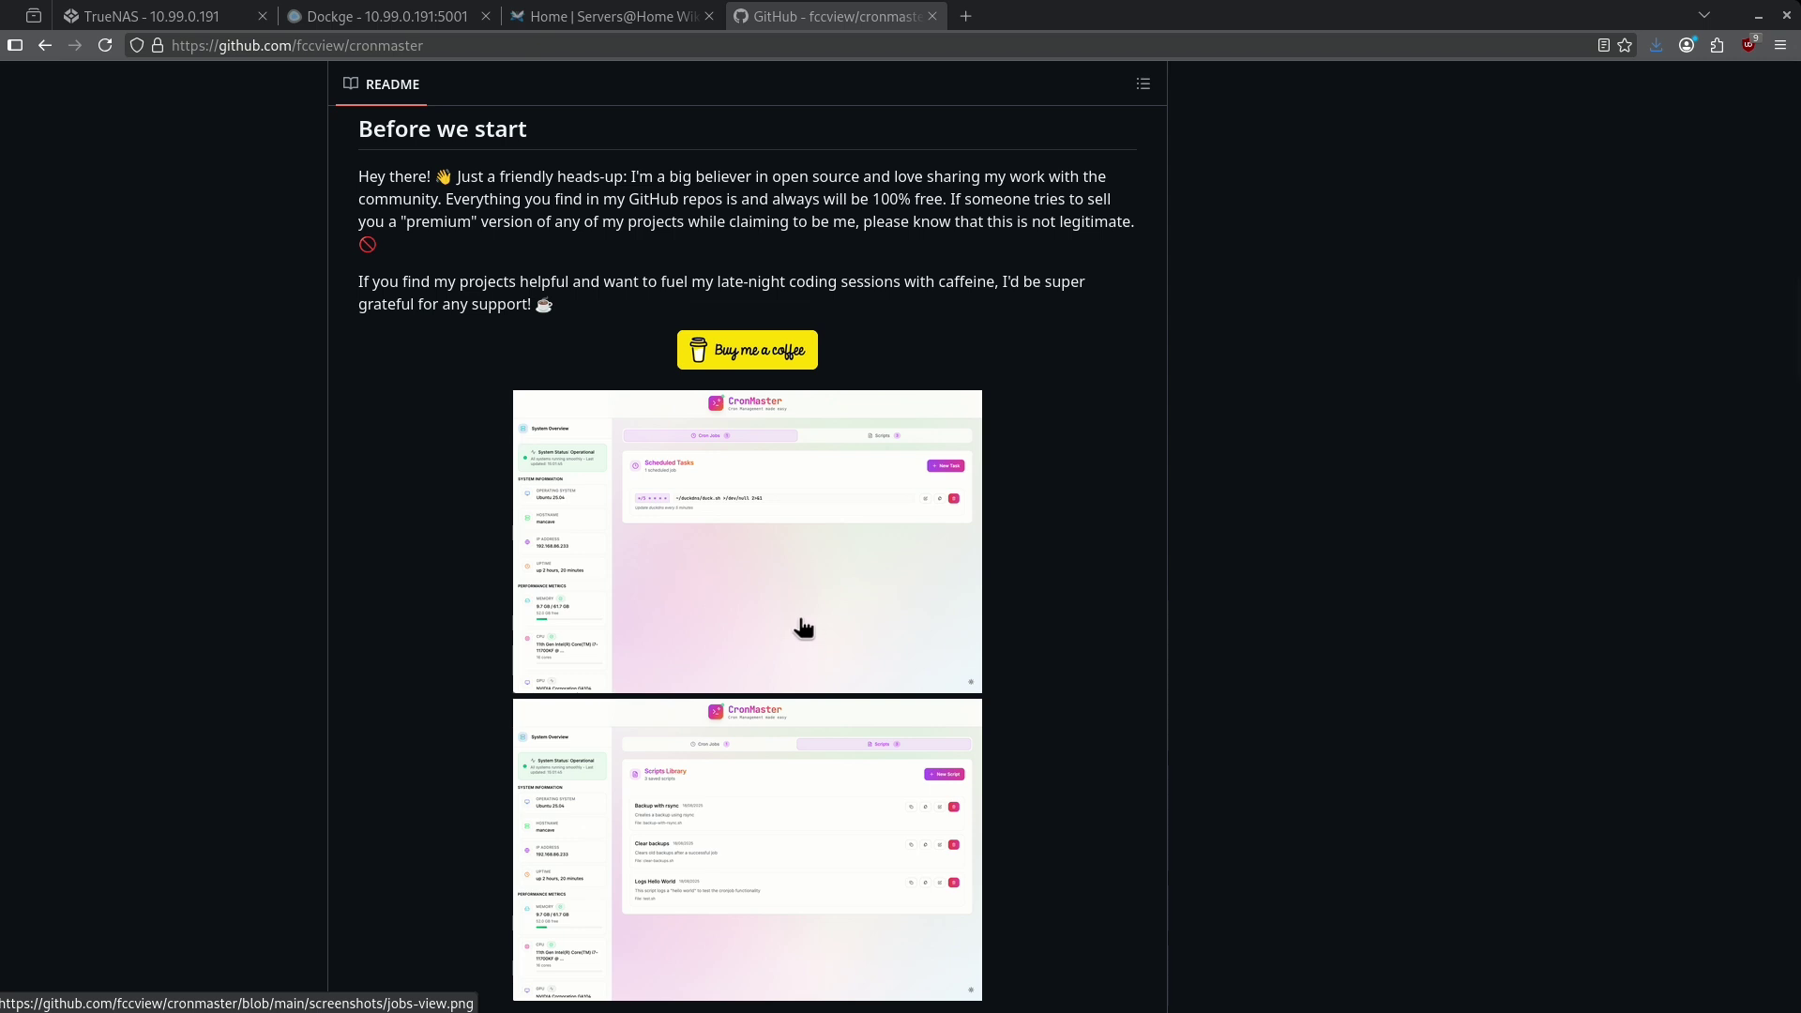
scroll(803, 627, down, 2)
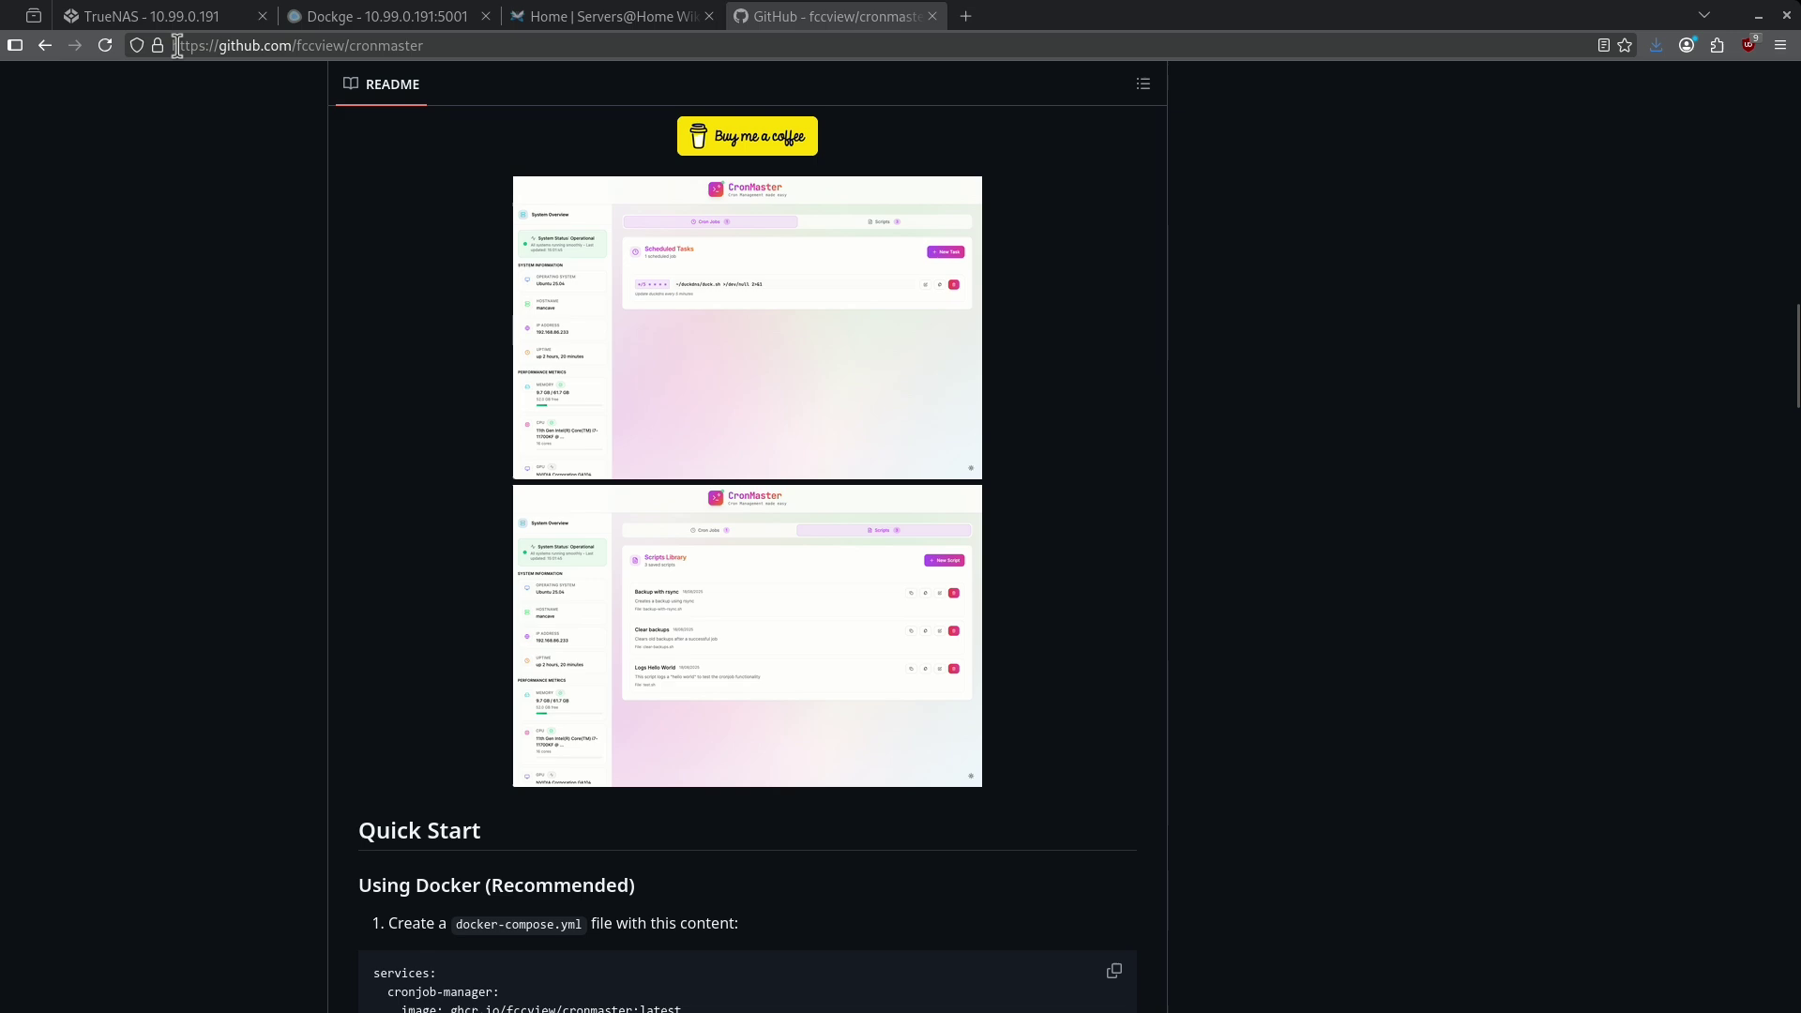
click(164, 17)
click(155, 230)
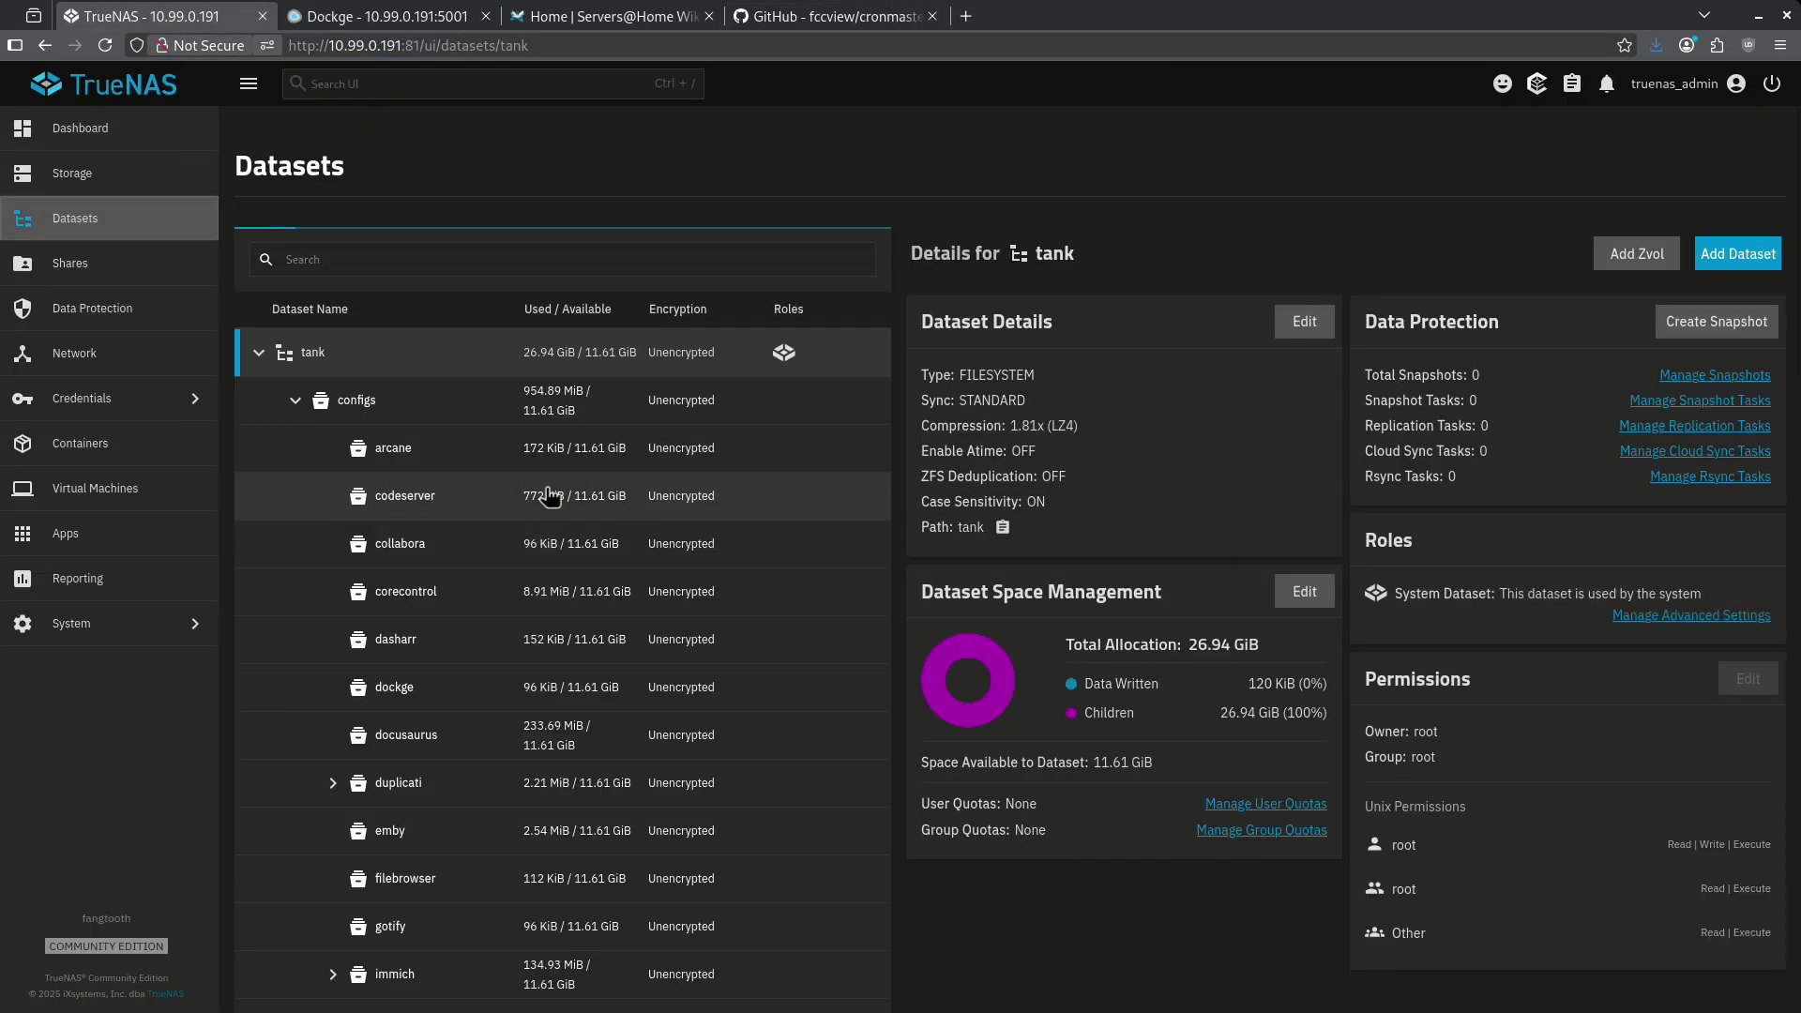
click(404, 401)
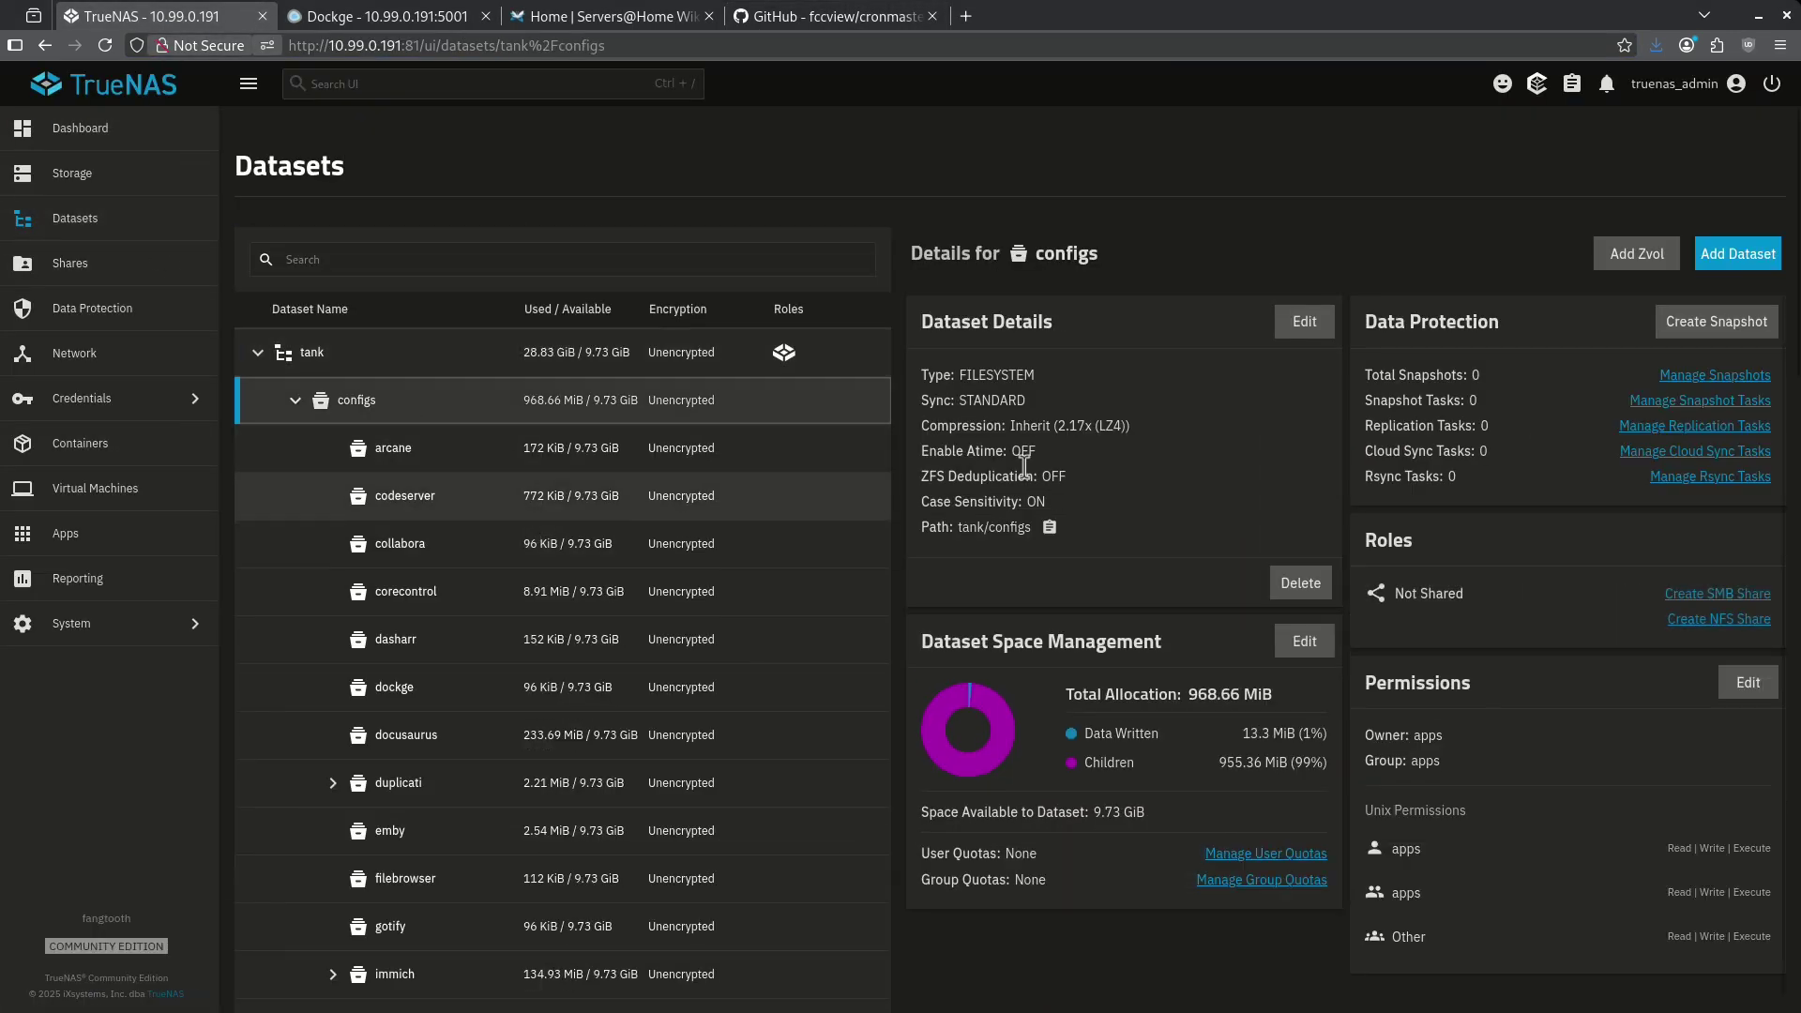
click(1737, 253)
click(1239, 399)
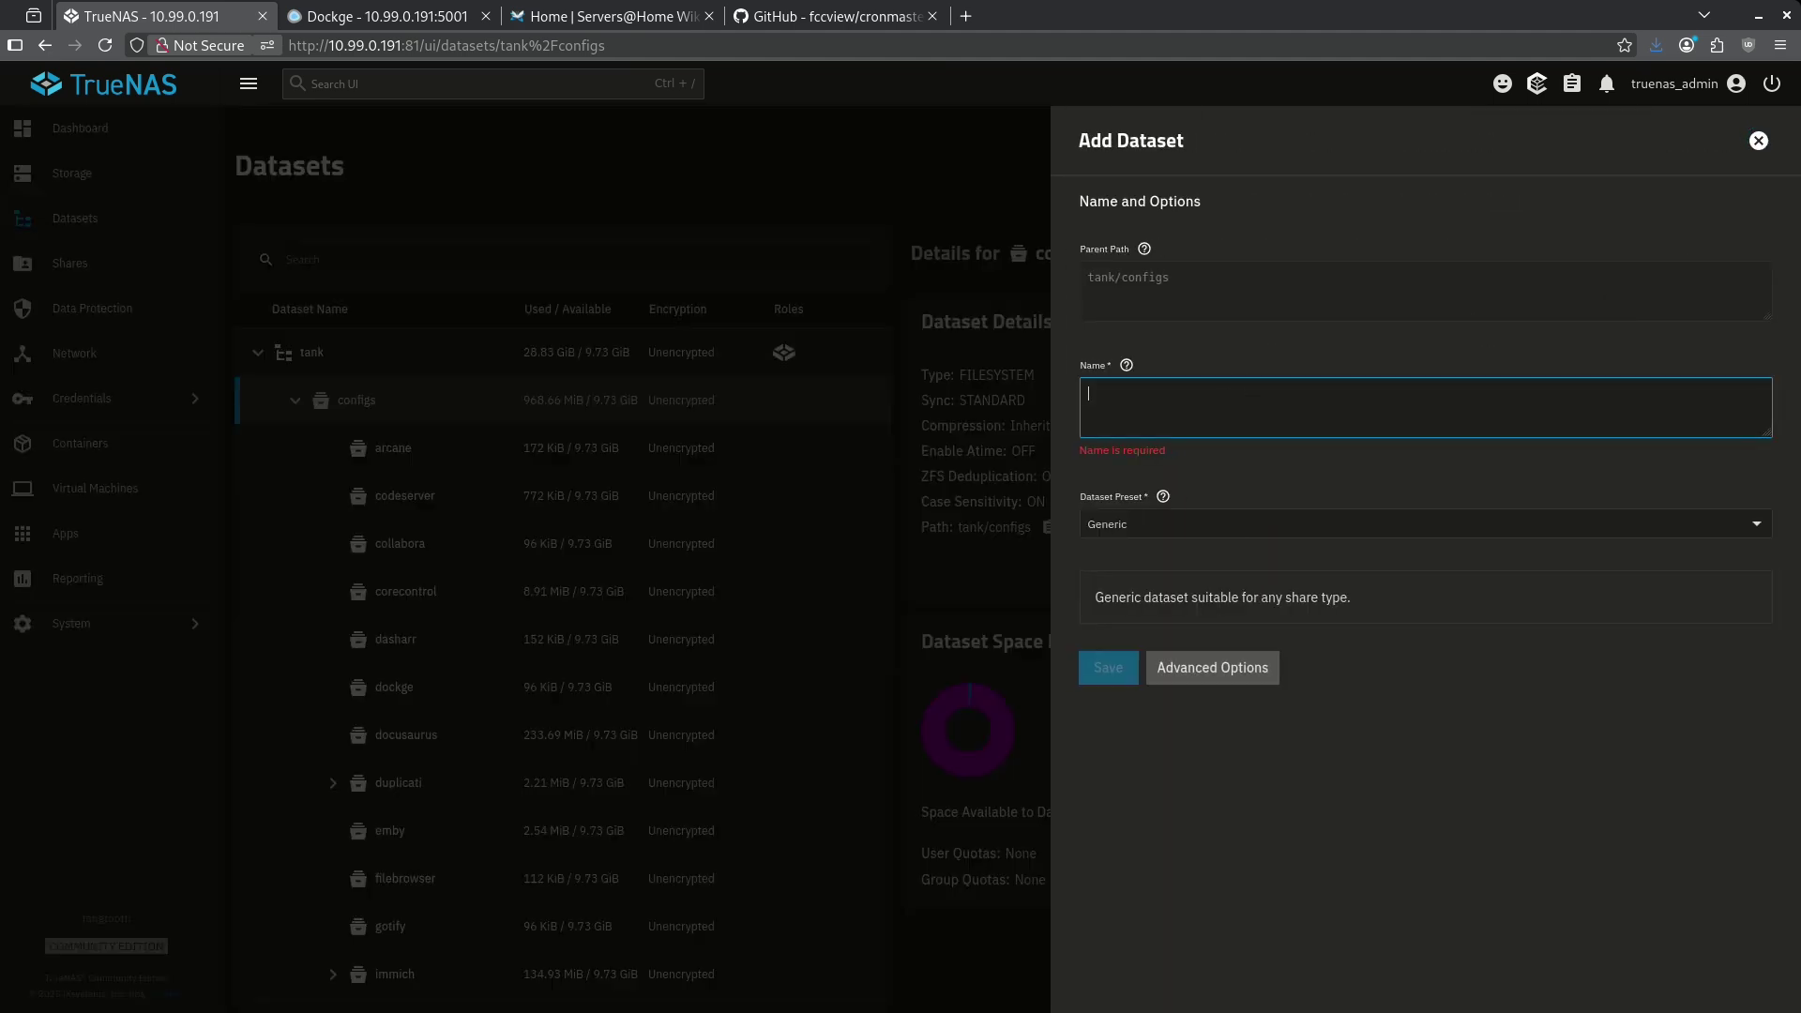
text(cronmaster)
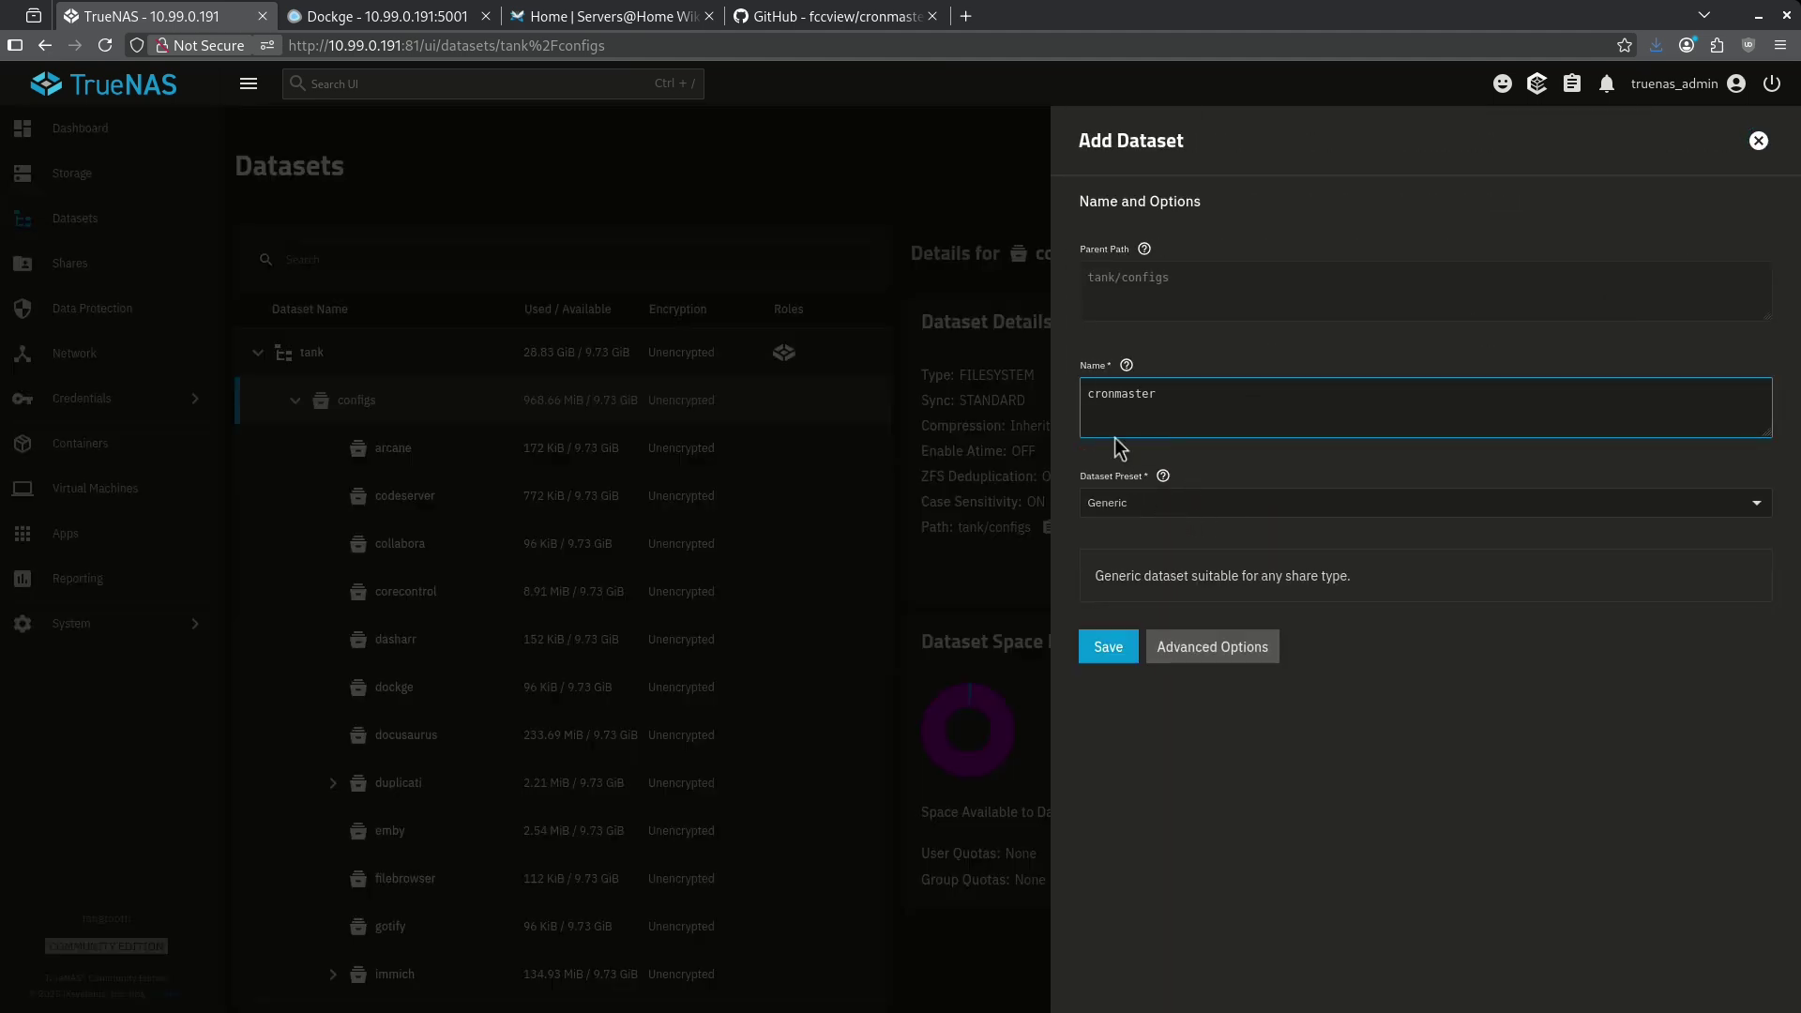
click(1108, 646)
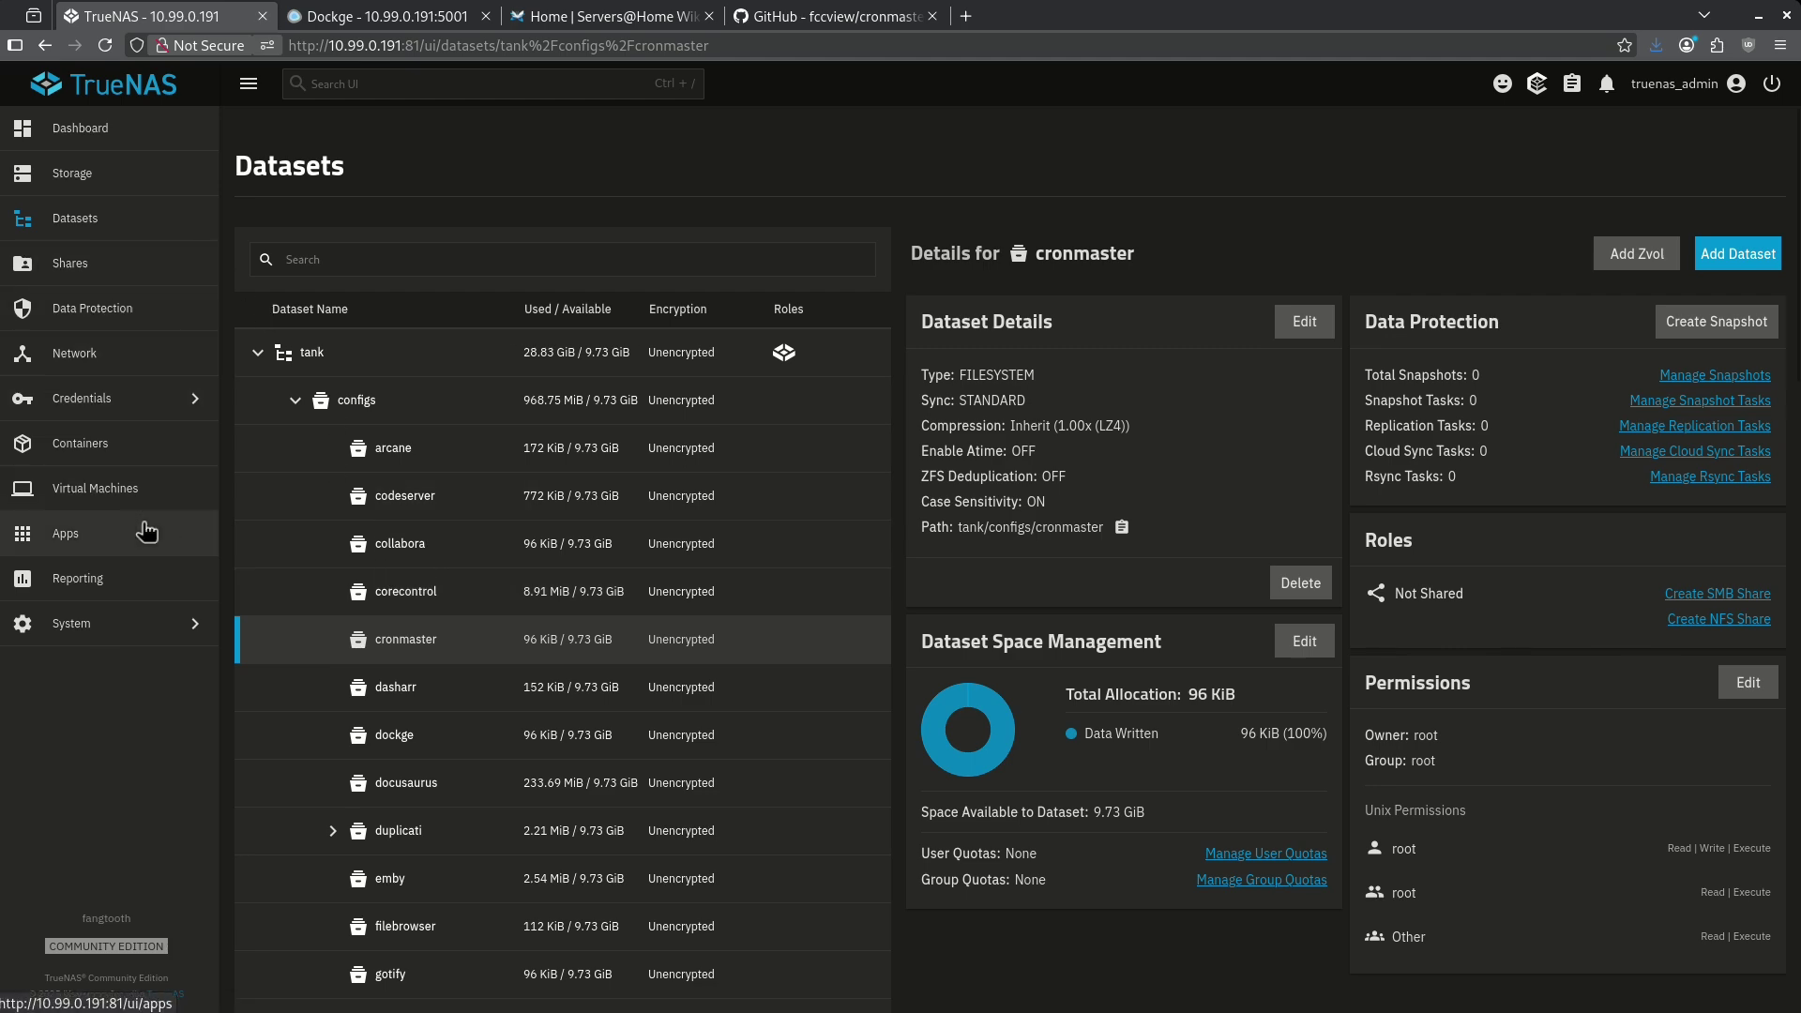
Start a new Dockge compose stack named cronmaster
click(146, 532)
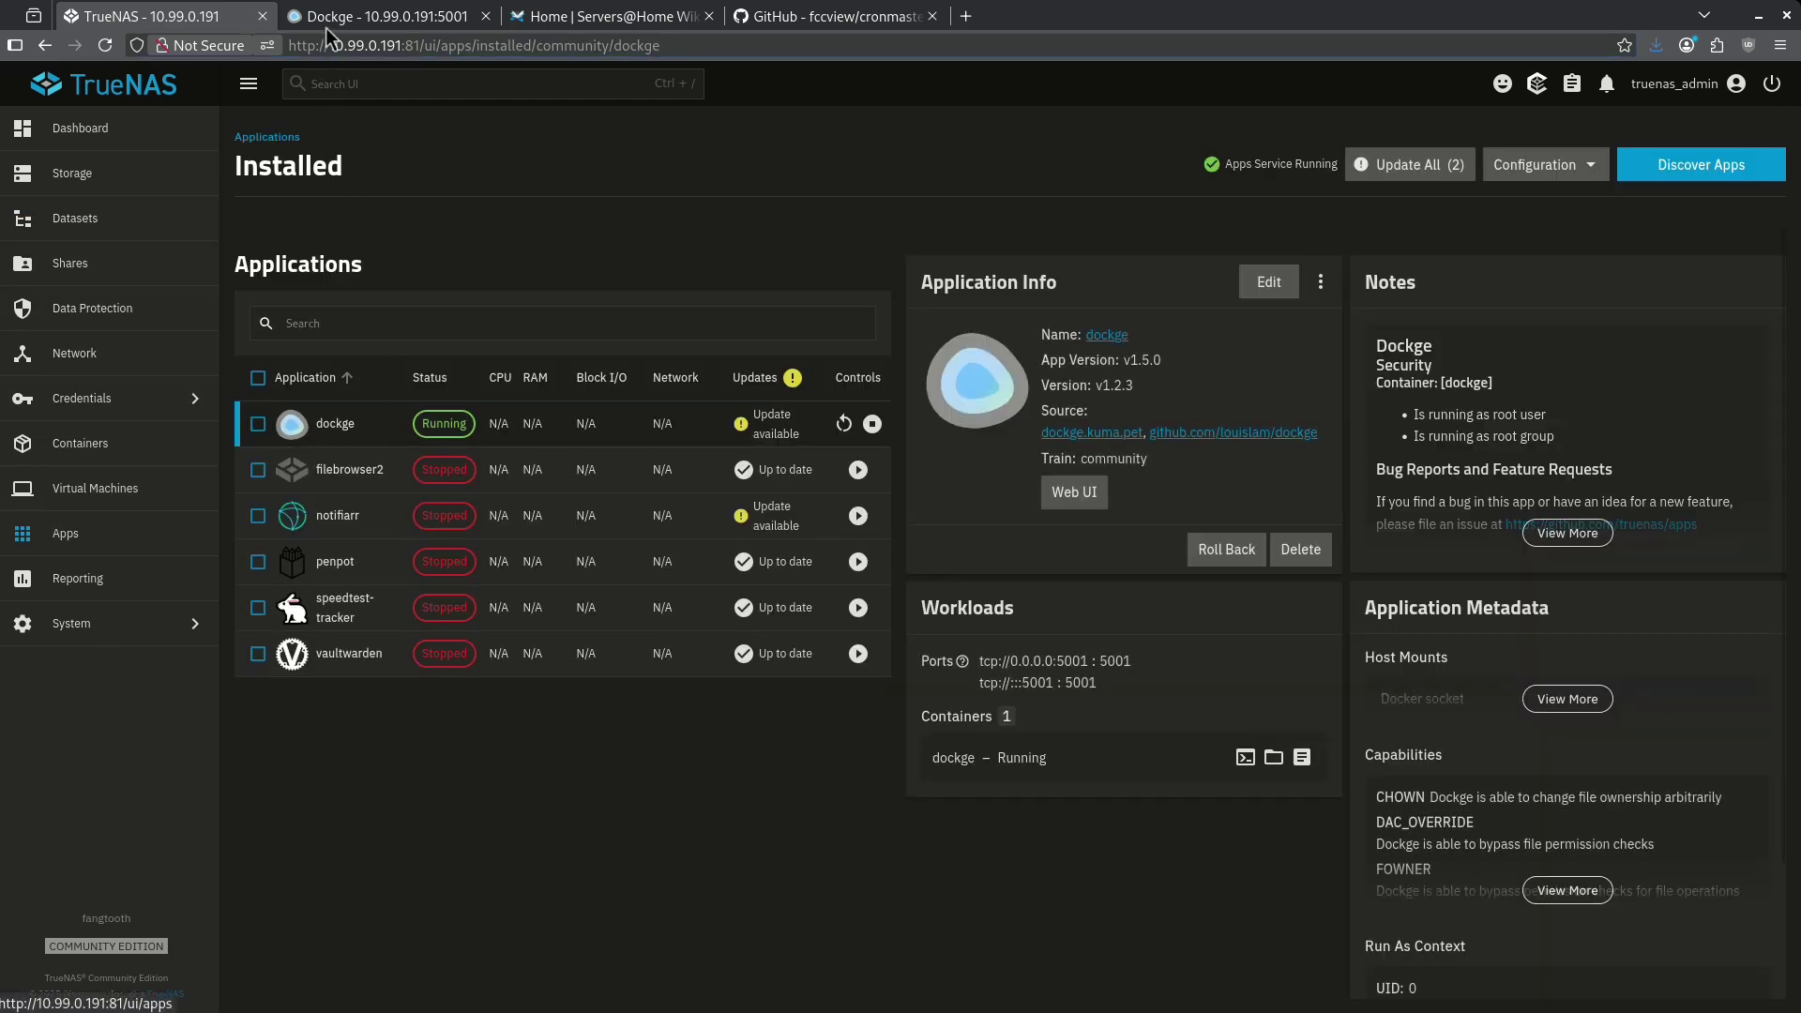
click(325, 25)
click(134, 163)
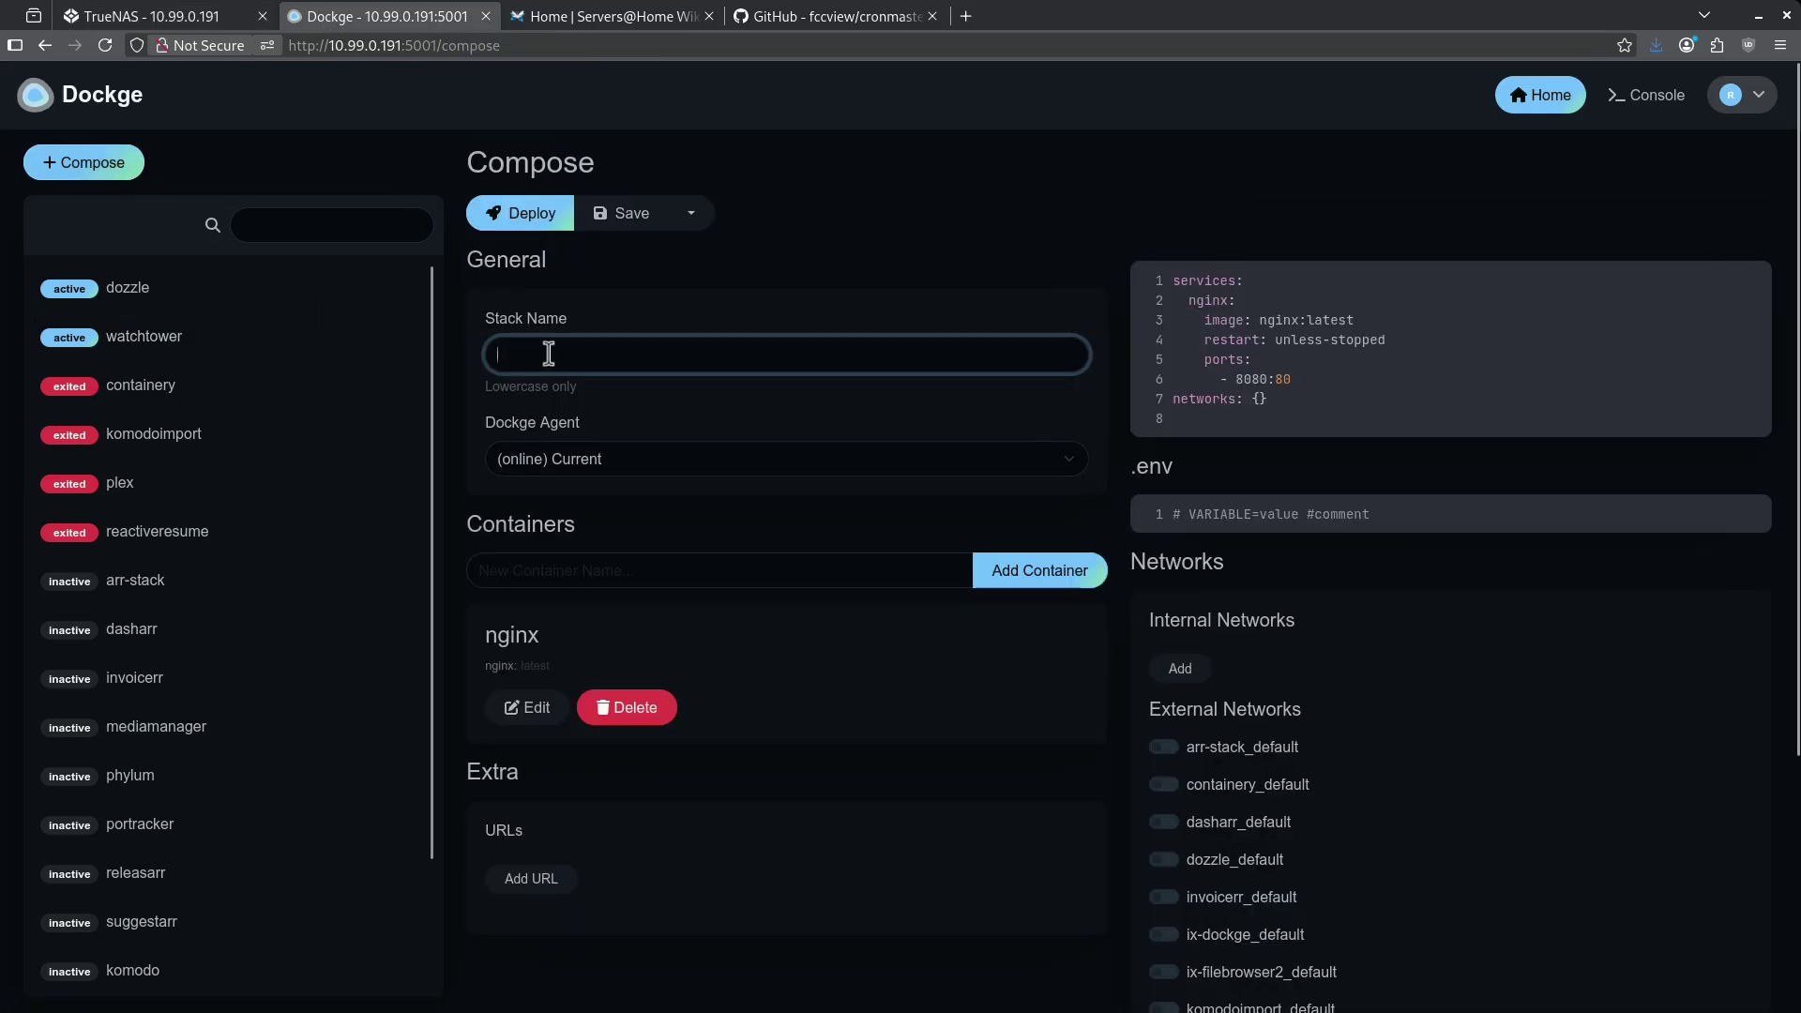
text(cronmaster)
Look up the Cr*n Master compose config on the Servers@Home wiki for the stack's YAML
click(624, 16)
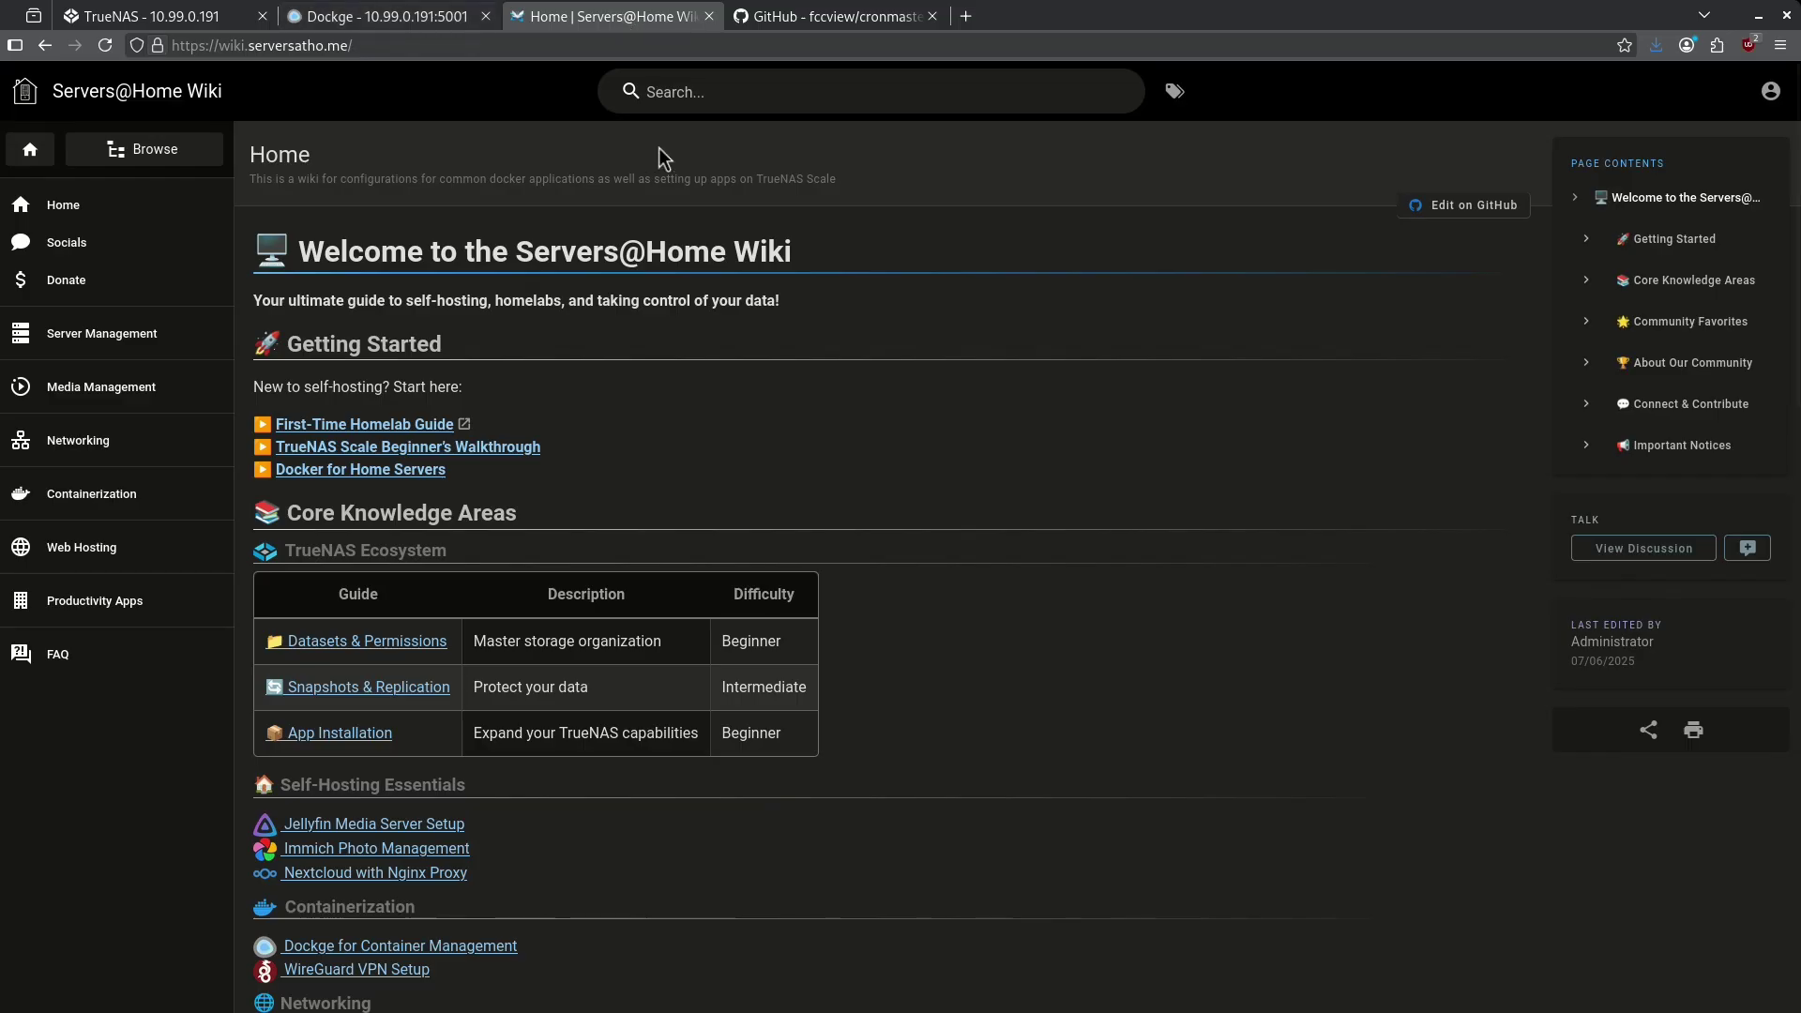
click(718, 103)
text(cro)
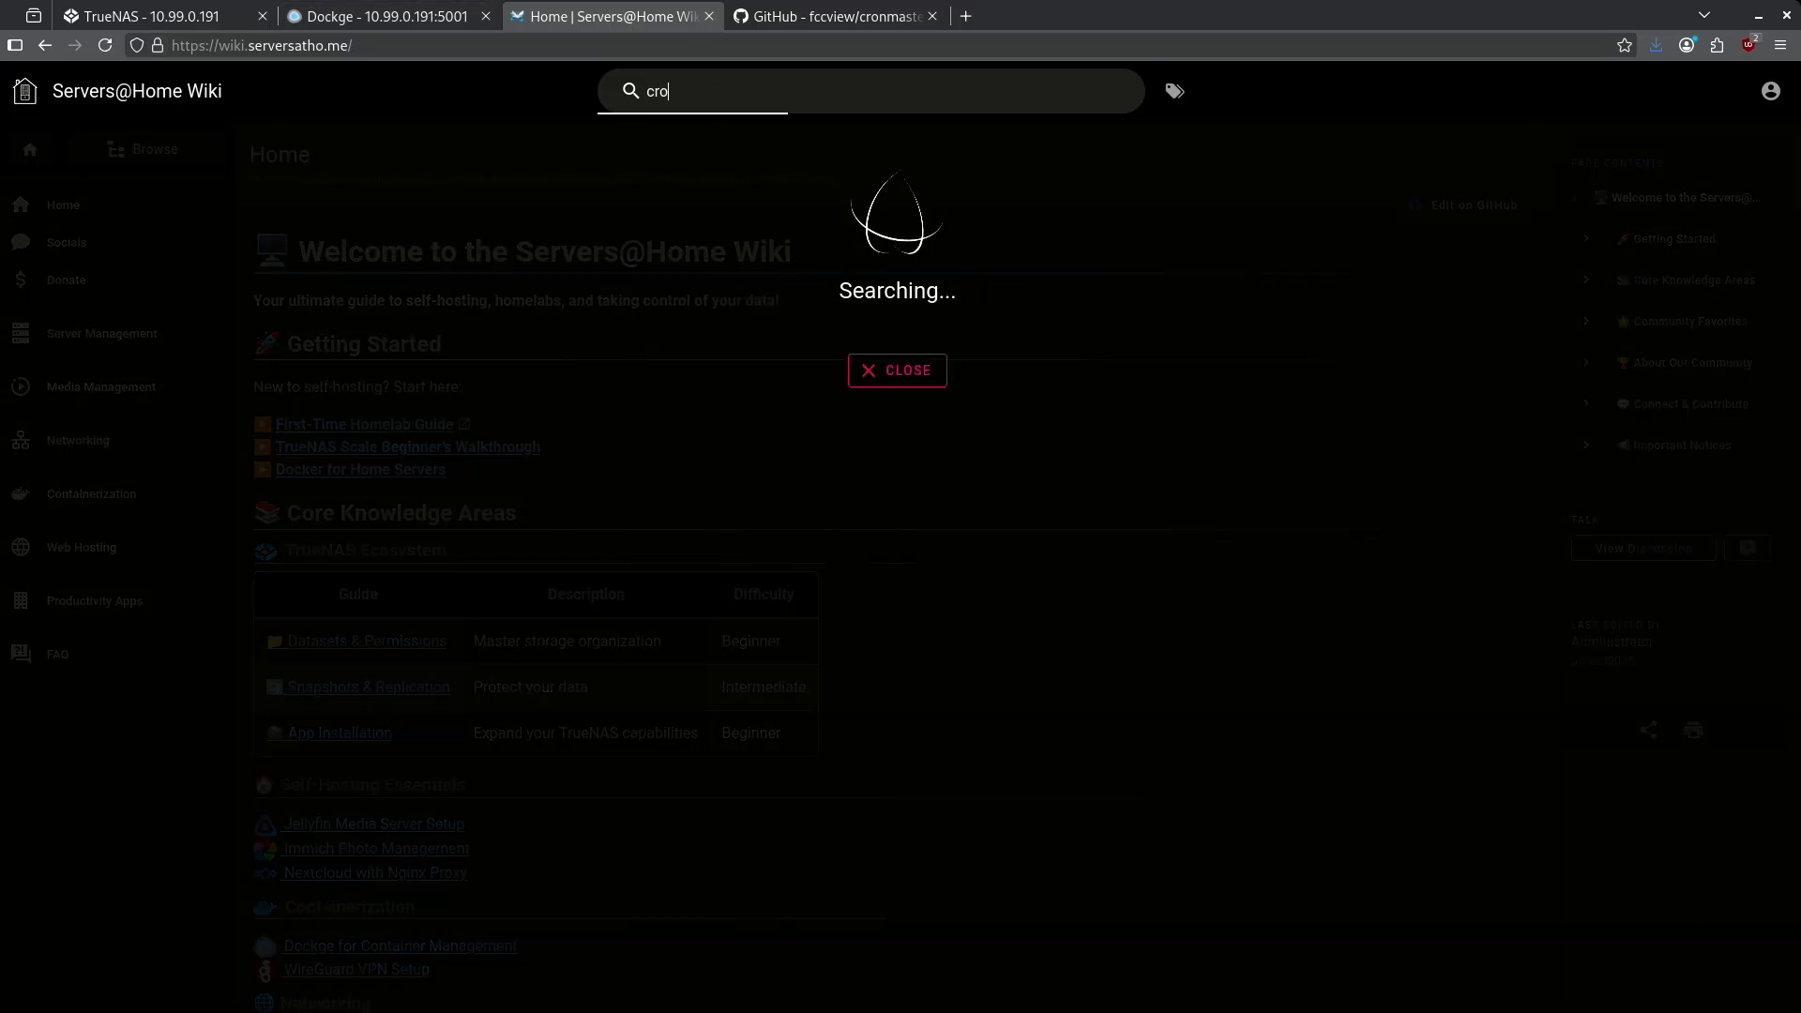
key(Return)
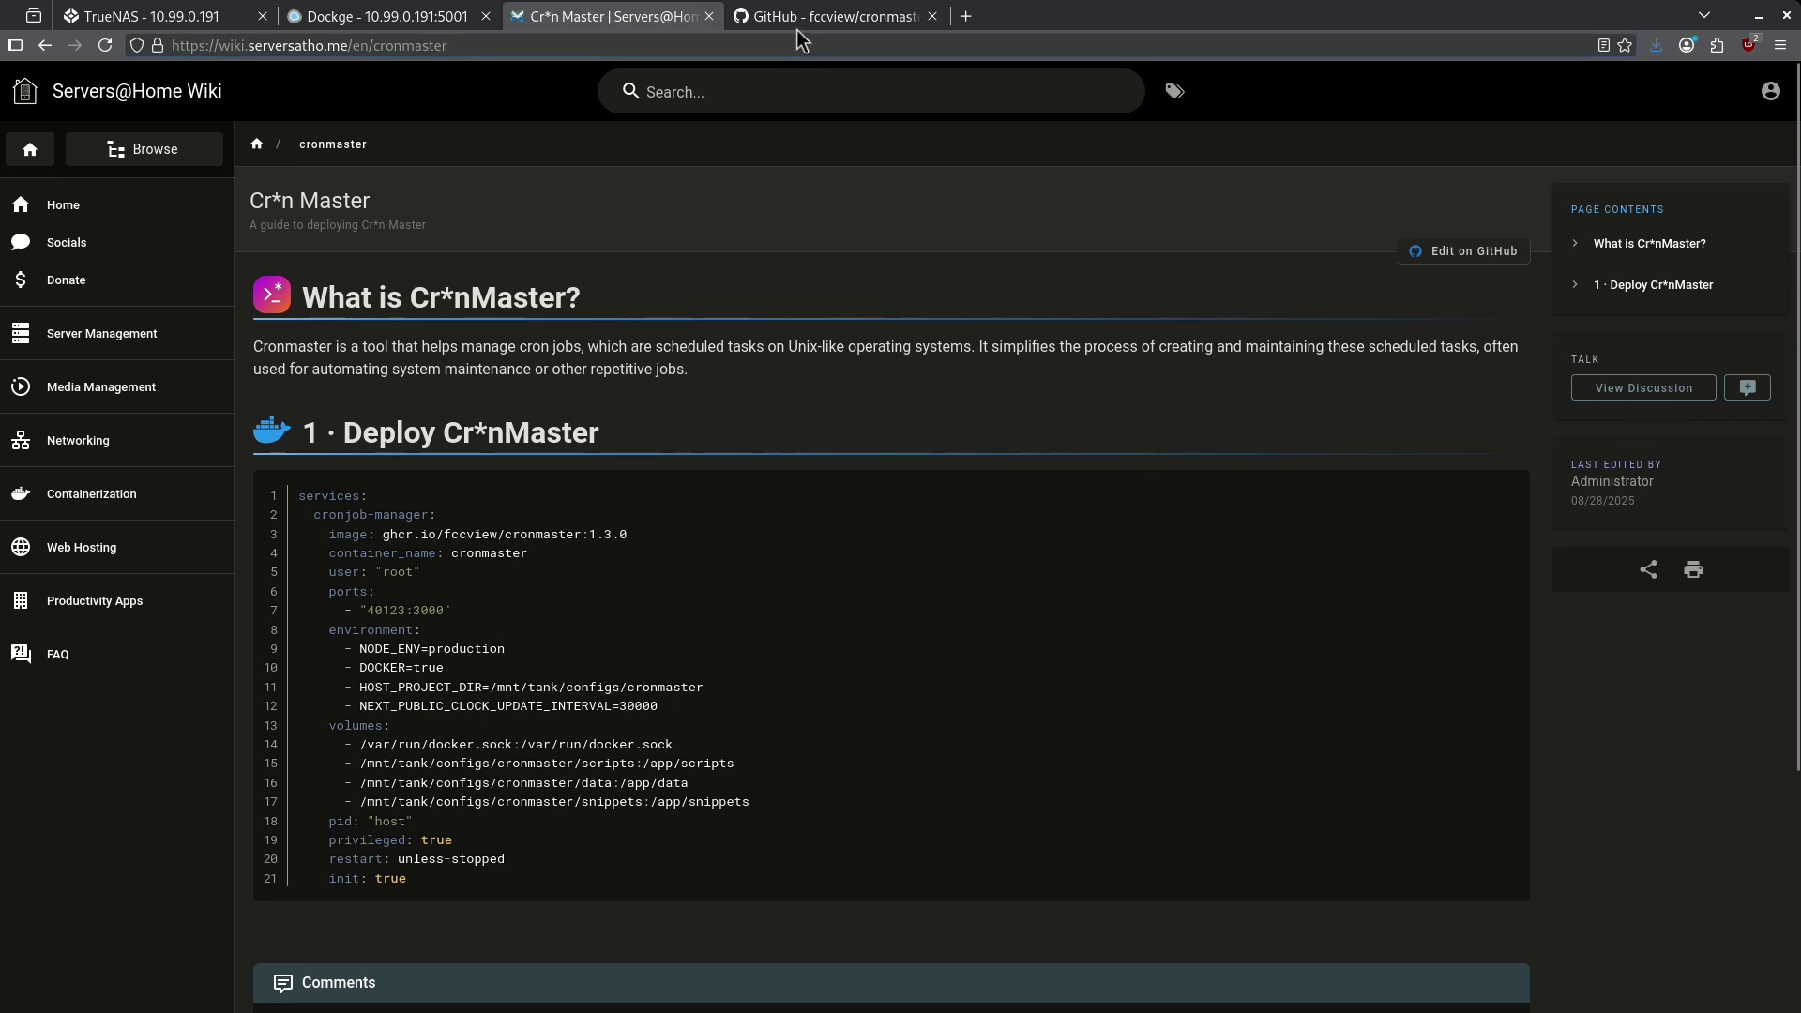
click(380, 16)
click(1345, 375)
Replace the template with the wiki's cronjob-manager compose YAML and check the HOST_PROJECT_DIR path
key(ctrl+a)
text(services:   cronjob-manager:     image: ghcr.io/fccview/cronmaster:1.3.0     container_name: cronmaster     user: "root"     ports:       - "40123:3000"     environment:       - NODE_ENV=production       - DOCKER=true       - HOST_PROJECT_DIR=/mnt/tank/configs/cronmaster       - NEXT_PUBLIC_CLOCK_UPDATE_INTERVAL=30000     volumes:       - /var/run/docker.sock:/var/run/docker.sock       - /mnt/tank/configs/cronmaster/scripts:/app/scripts       - /mnt/tank/configs/cronmaster/data:/app/data       - /mnt/tank/configs/cronmaster/snippets:/app/snippets     pid: "host"     privileged: true     restart: unless-stopped     init: true)
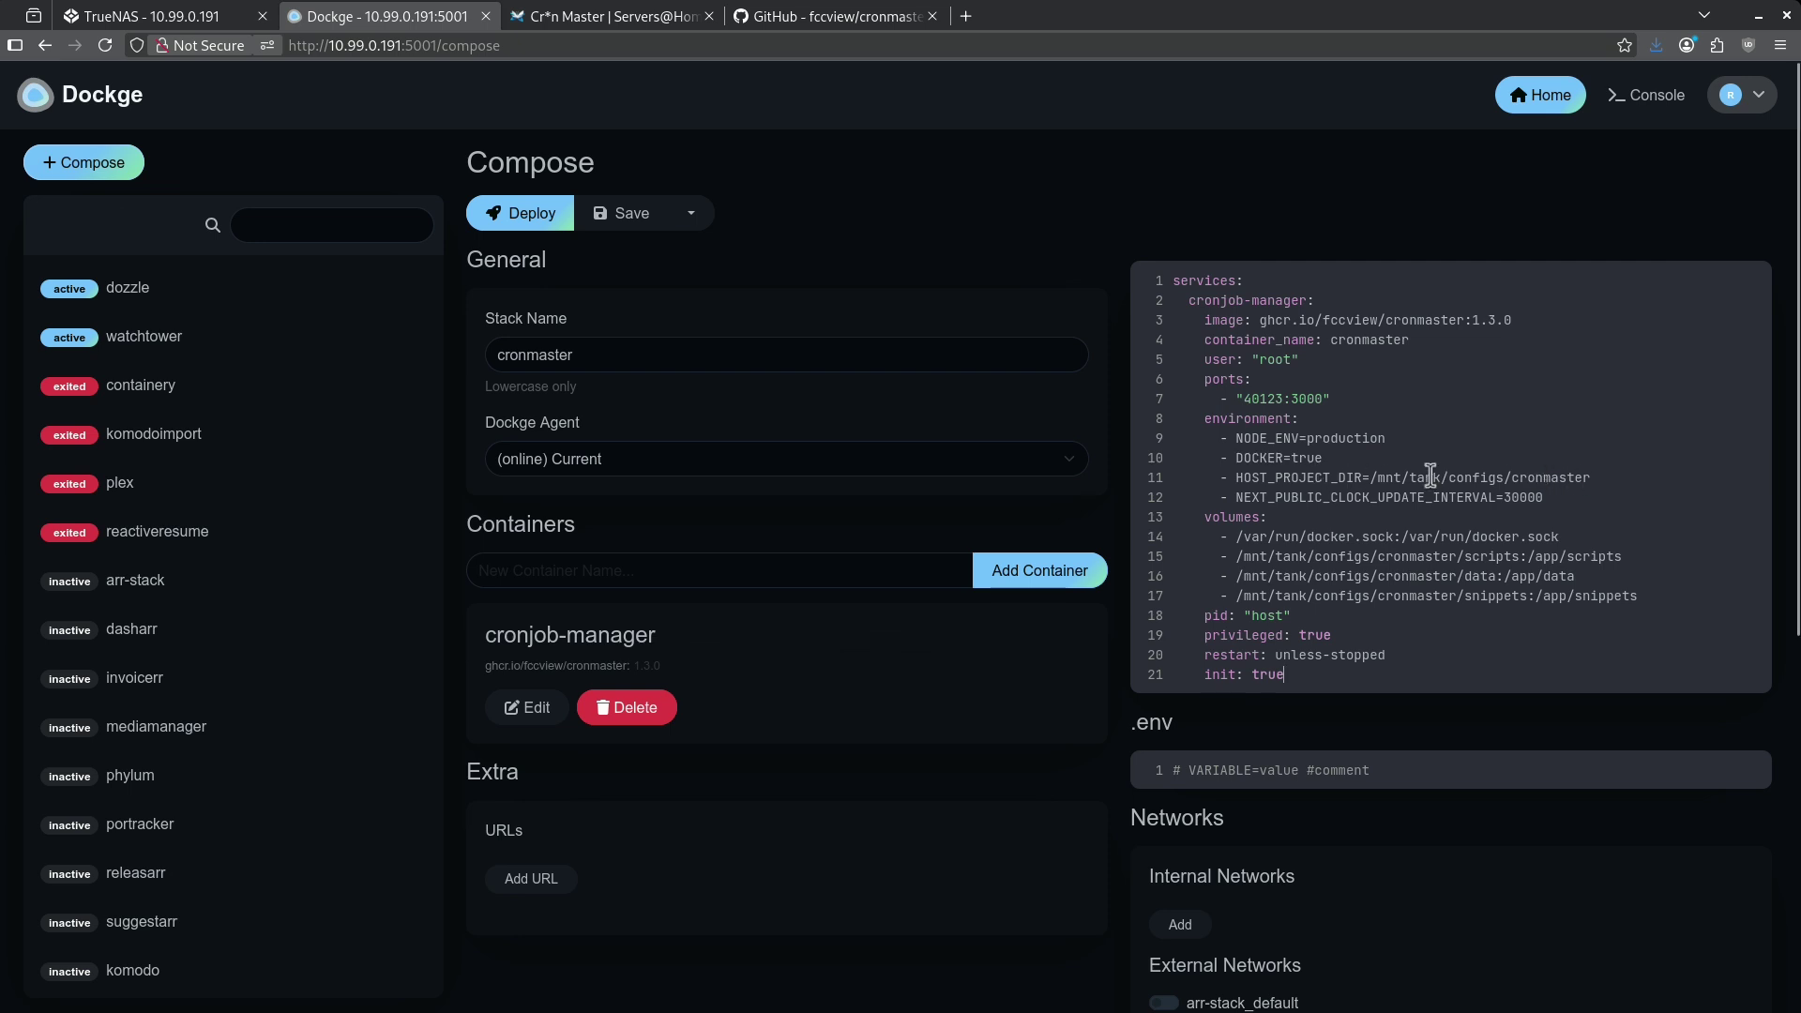
drag(1372, 478, 1568, 479)
click(1568, 478)
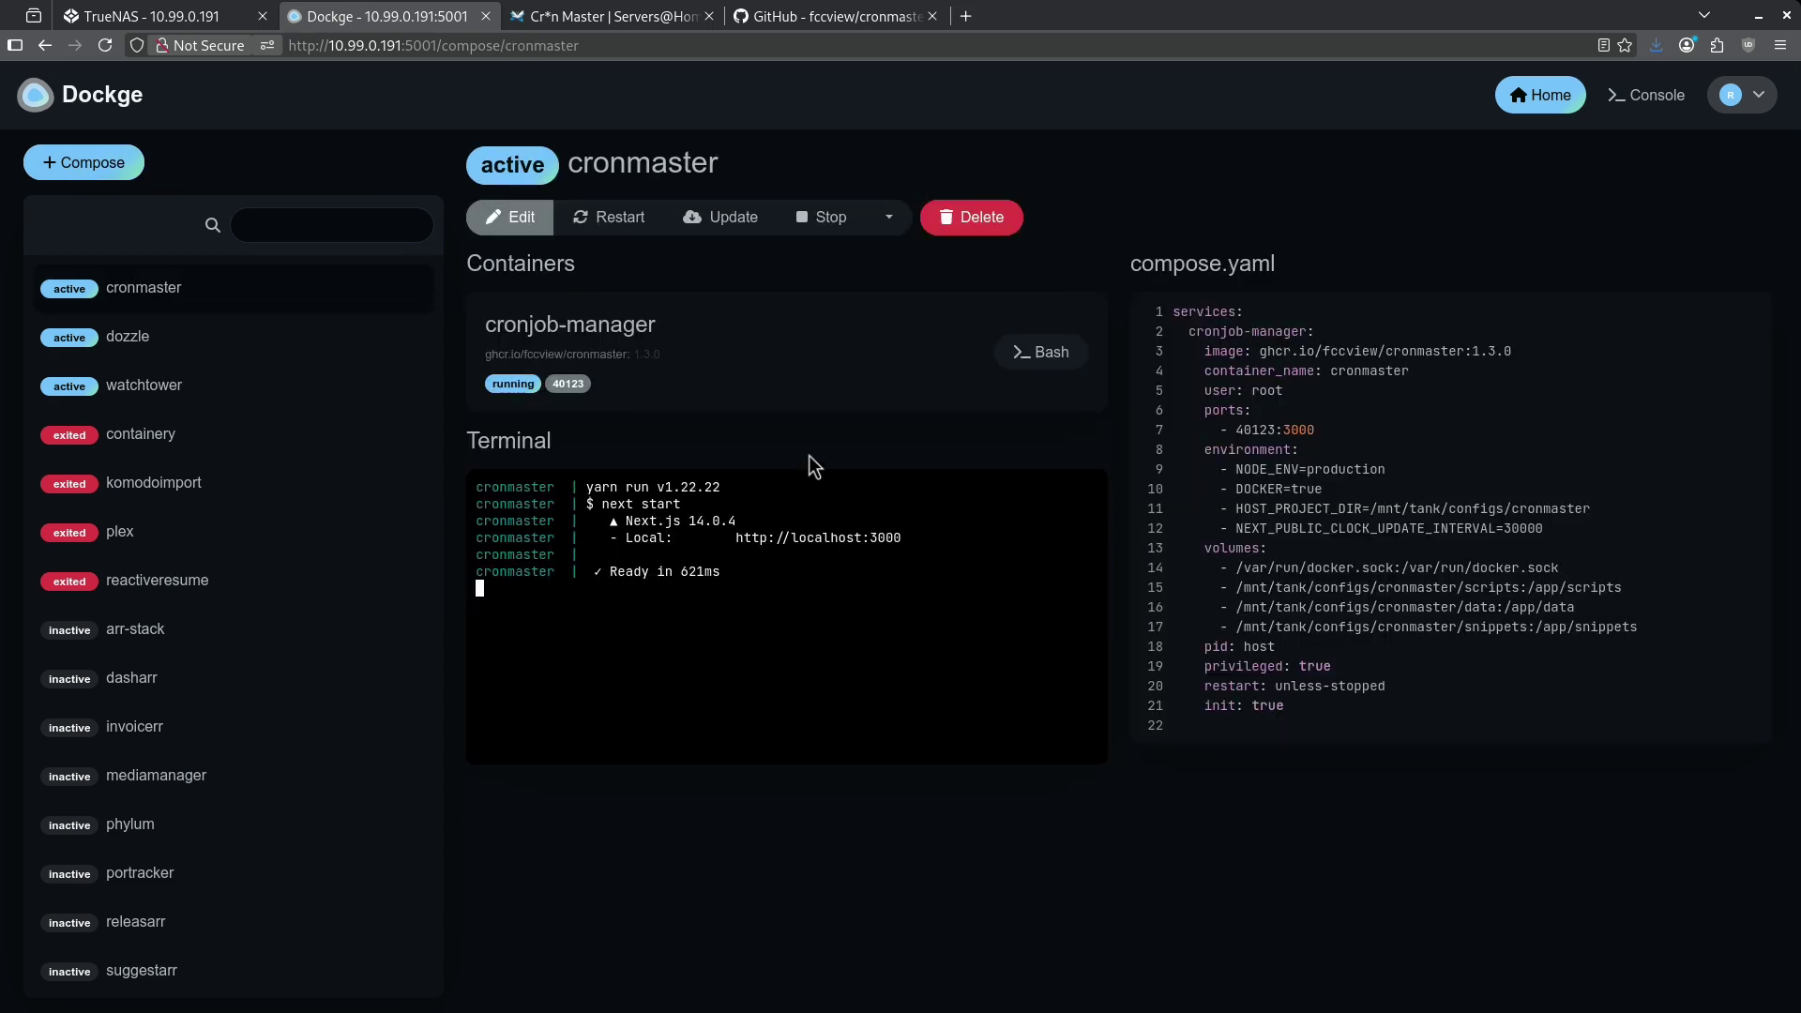
Open the CronMaster dashboard on port 40123 and look through its Scripts and Cron Jobs tabs
click(575, 387)
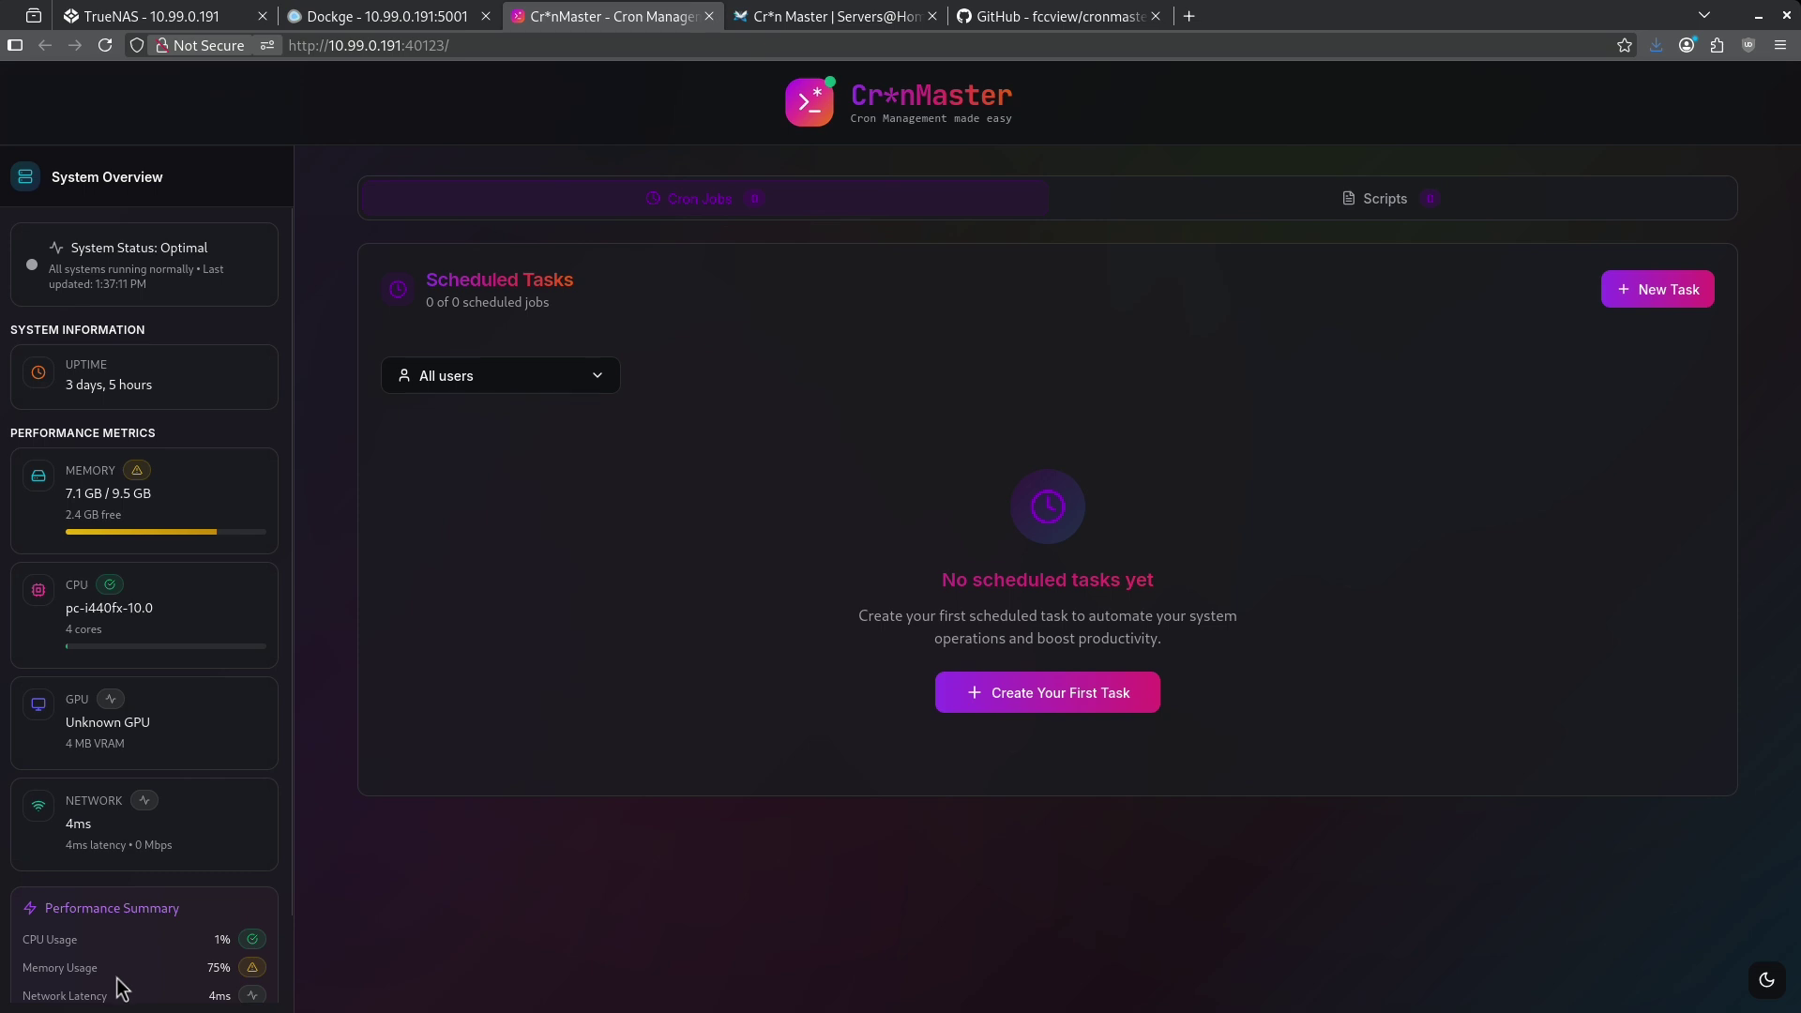
scroll(117, 1004, down, 2)
scroll(240, 943, up, 2)
click(1212, 223)
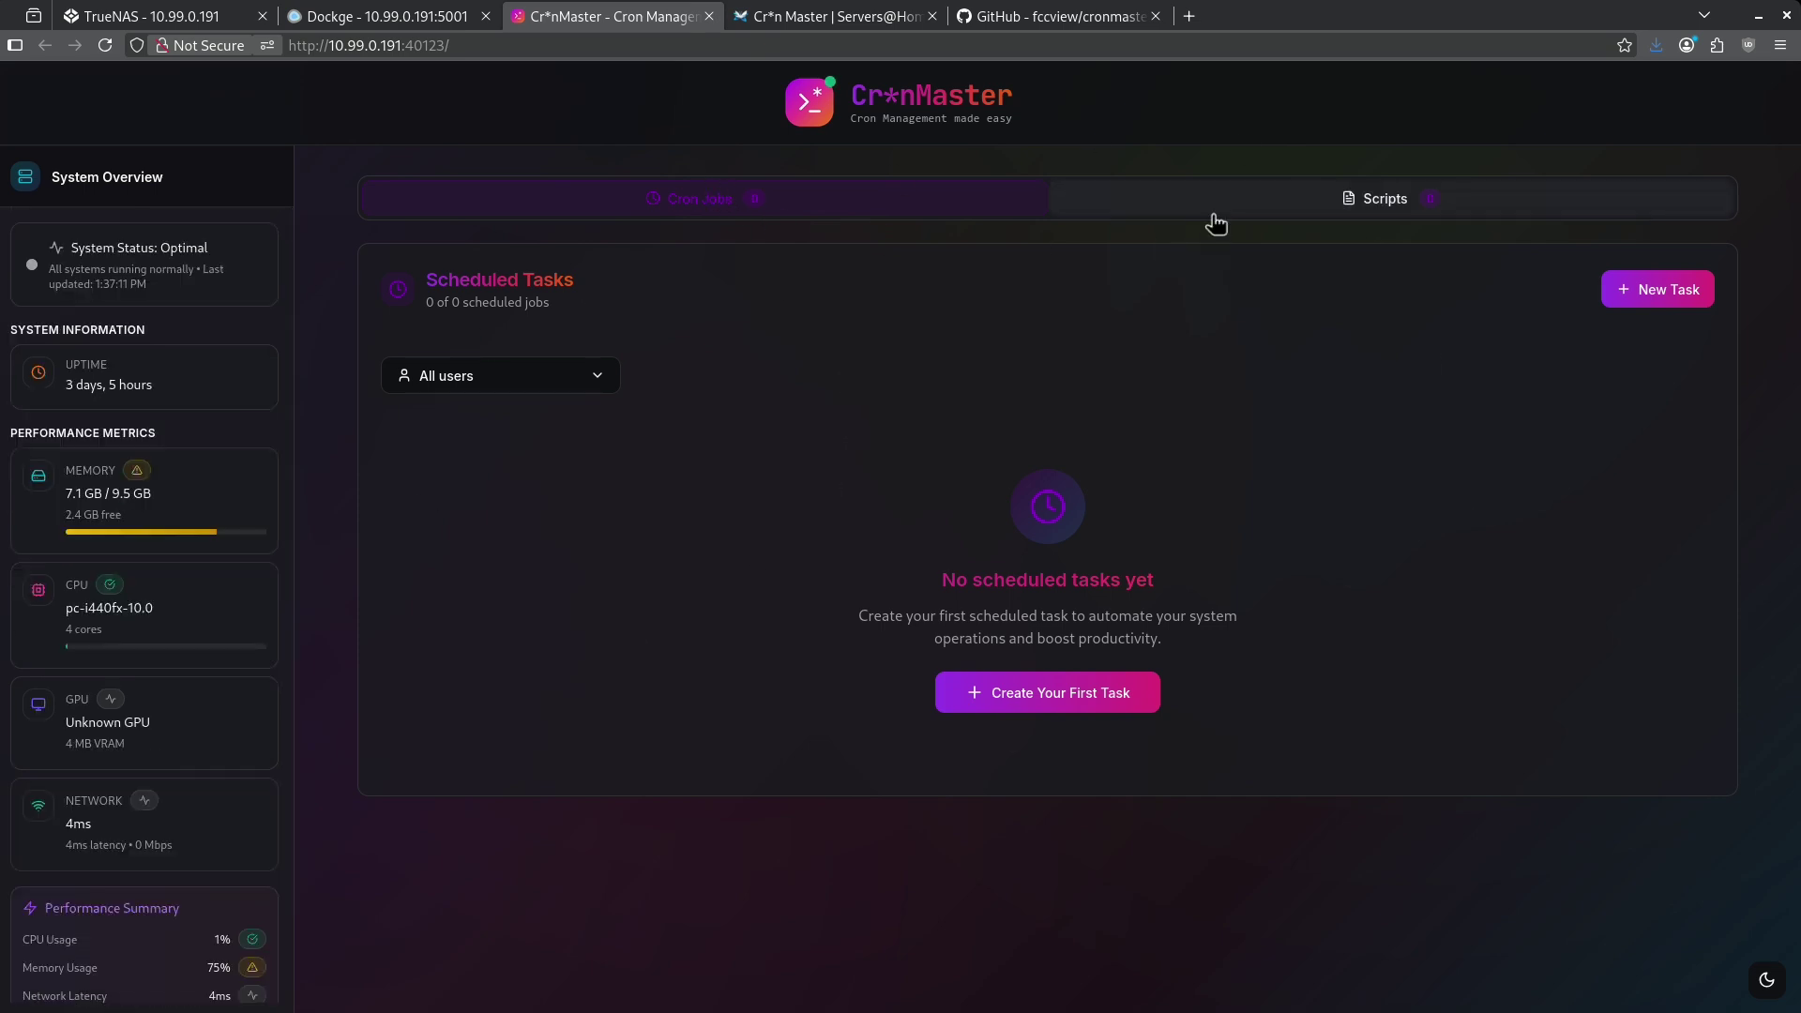
click(728, 212)
click(1418, 204)
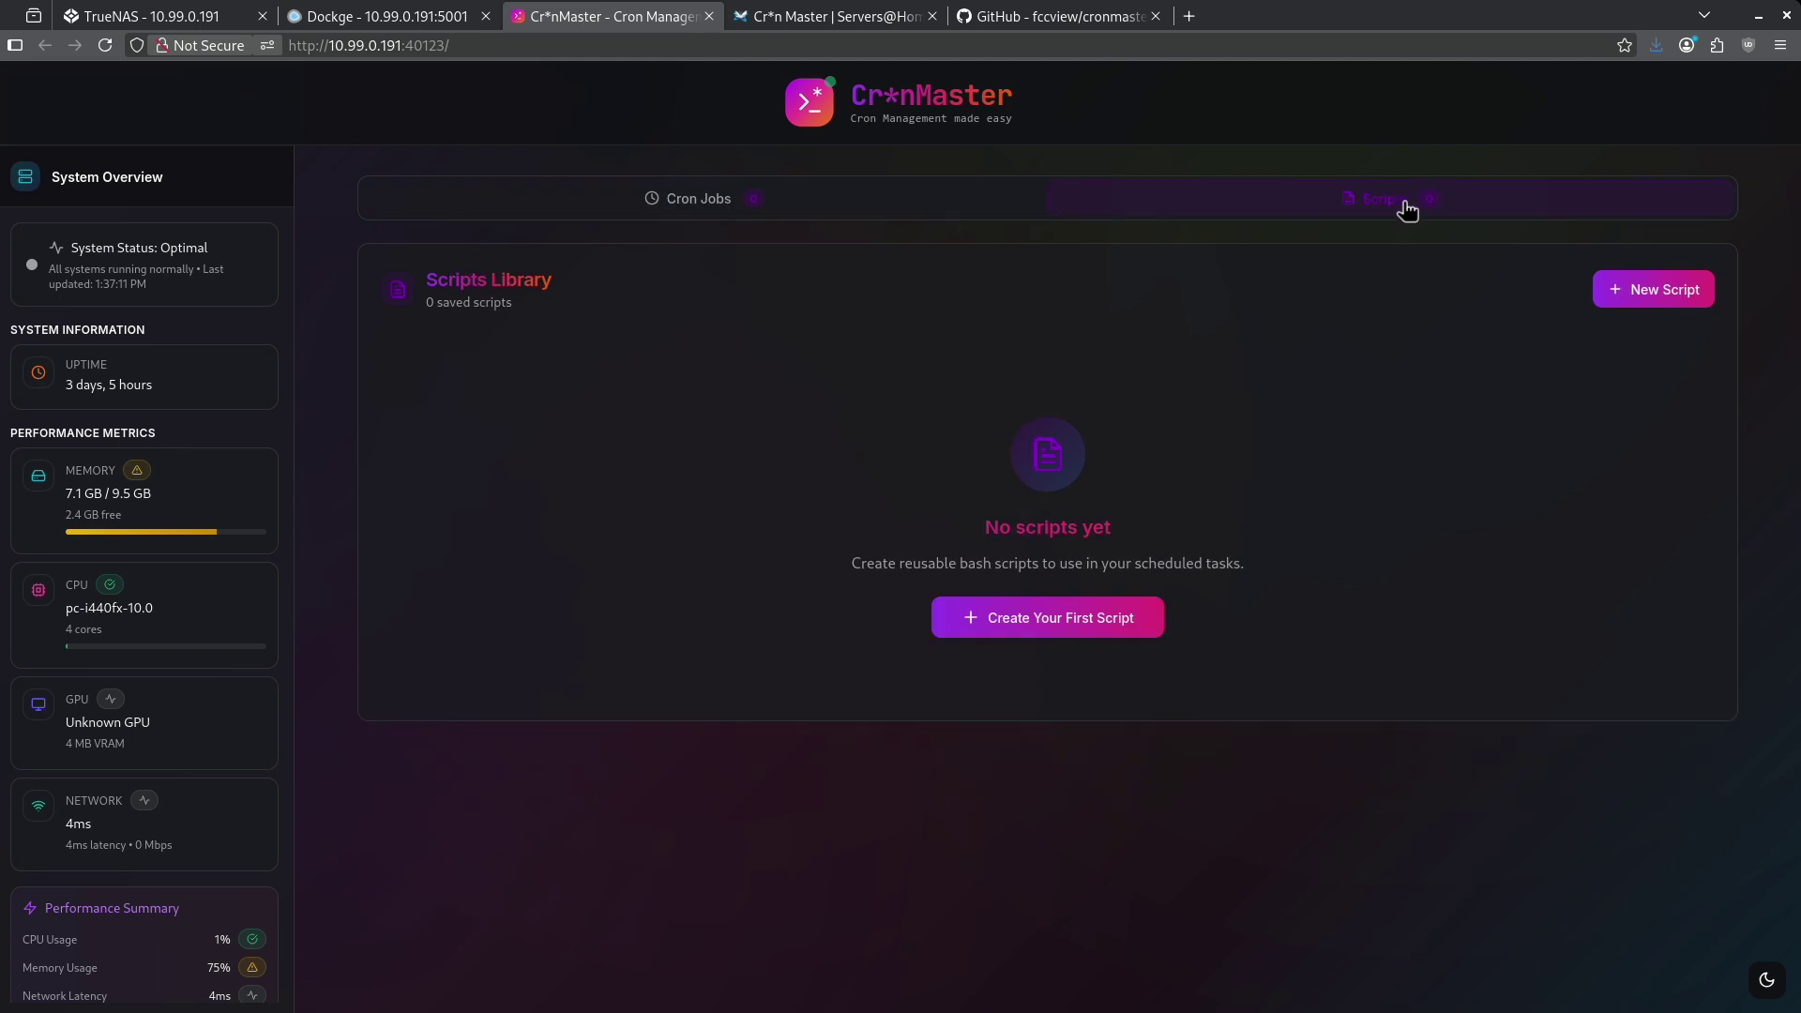
click(808, 215)
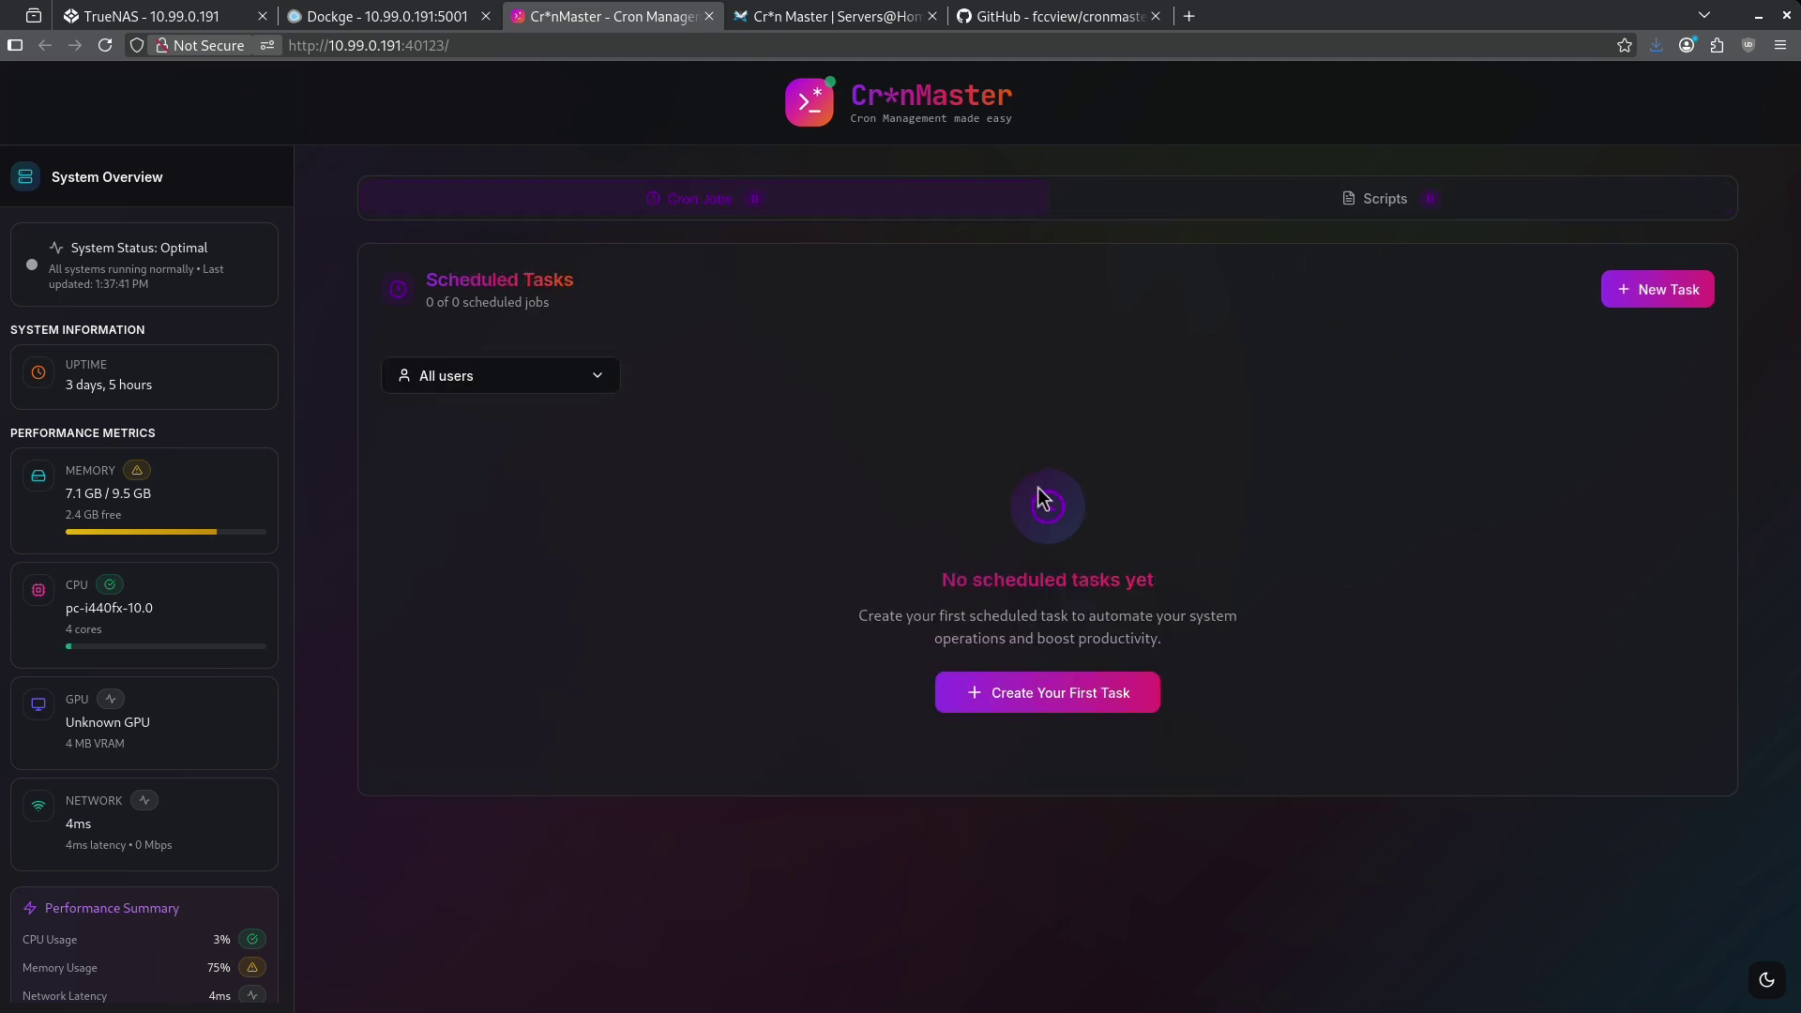
Start a new task with the daily 12:00 AM (0 0 * * *) pattern and choose the Saved Script type
click(1079, 685)
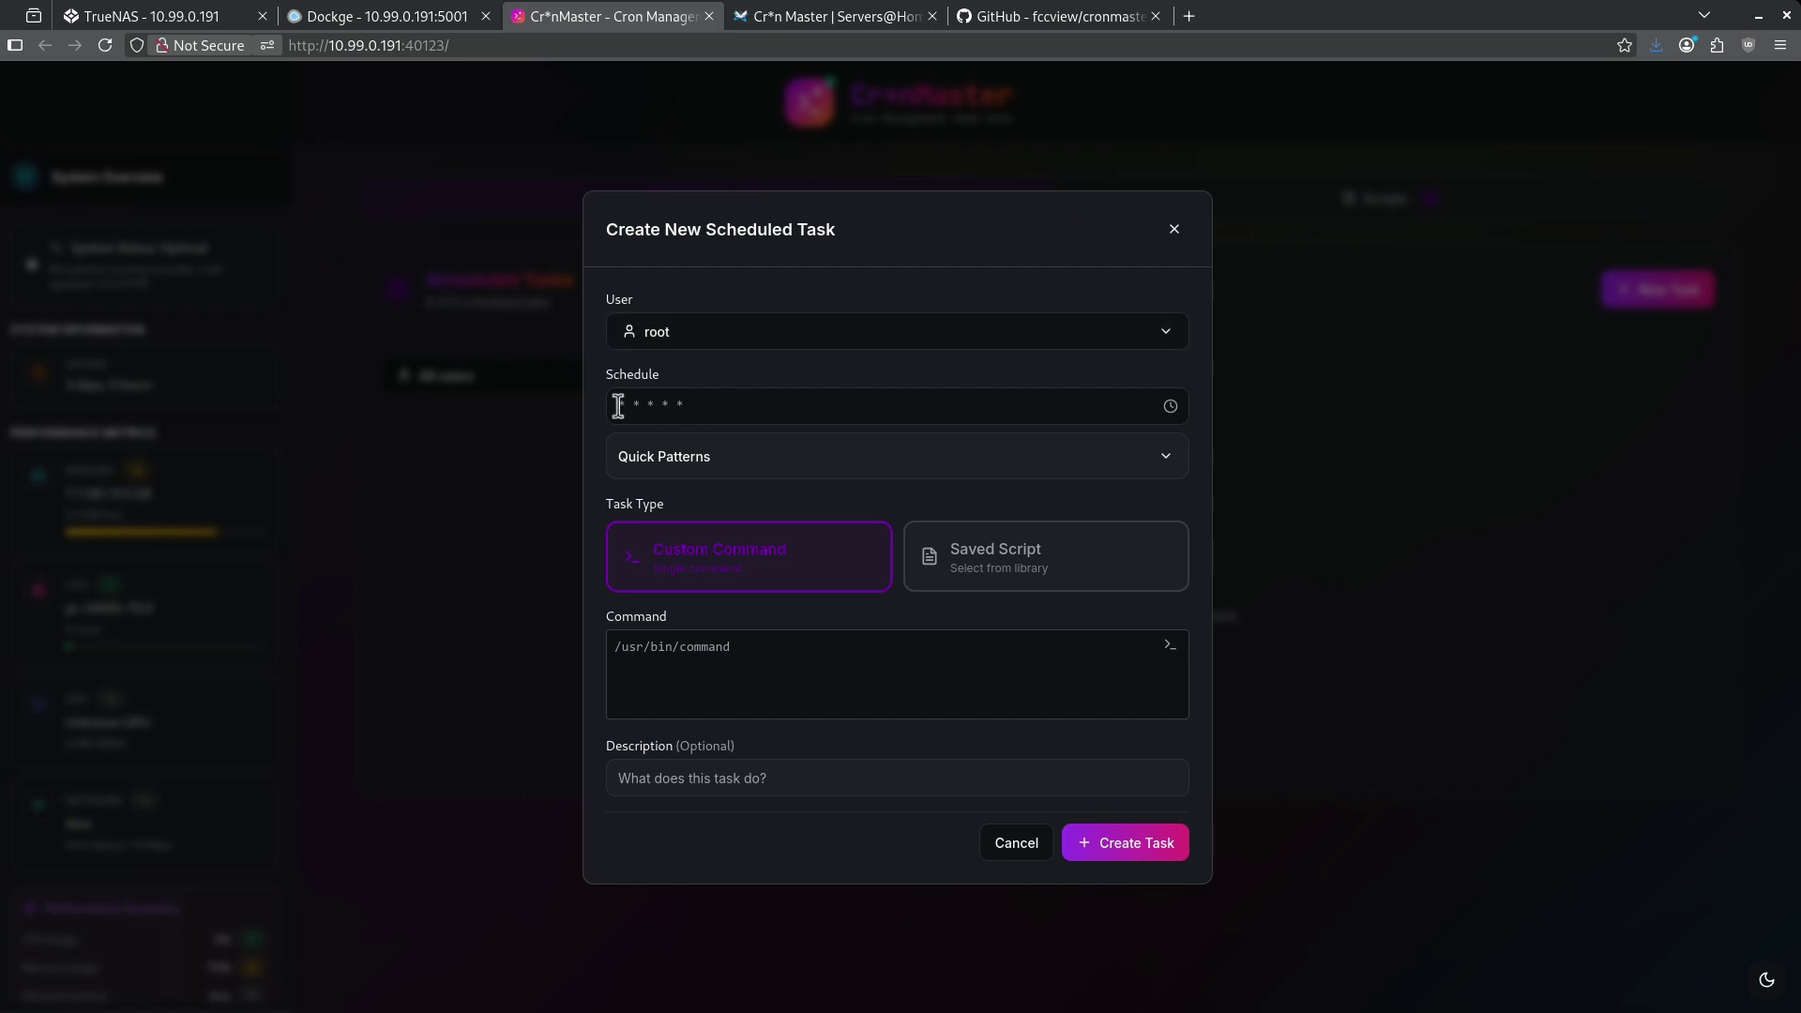
click(723, 469)
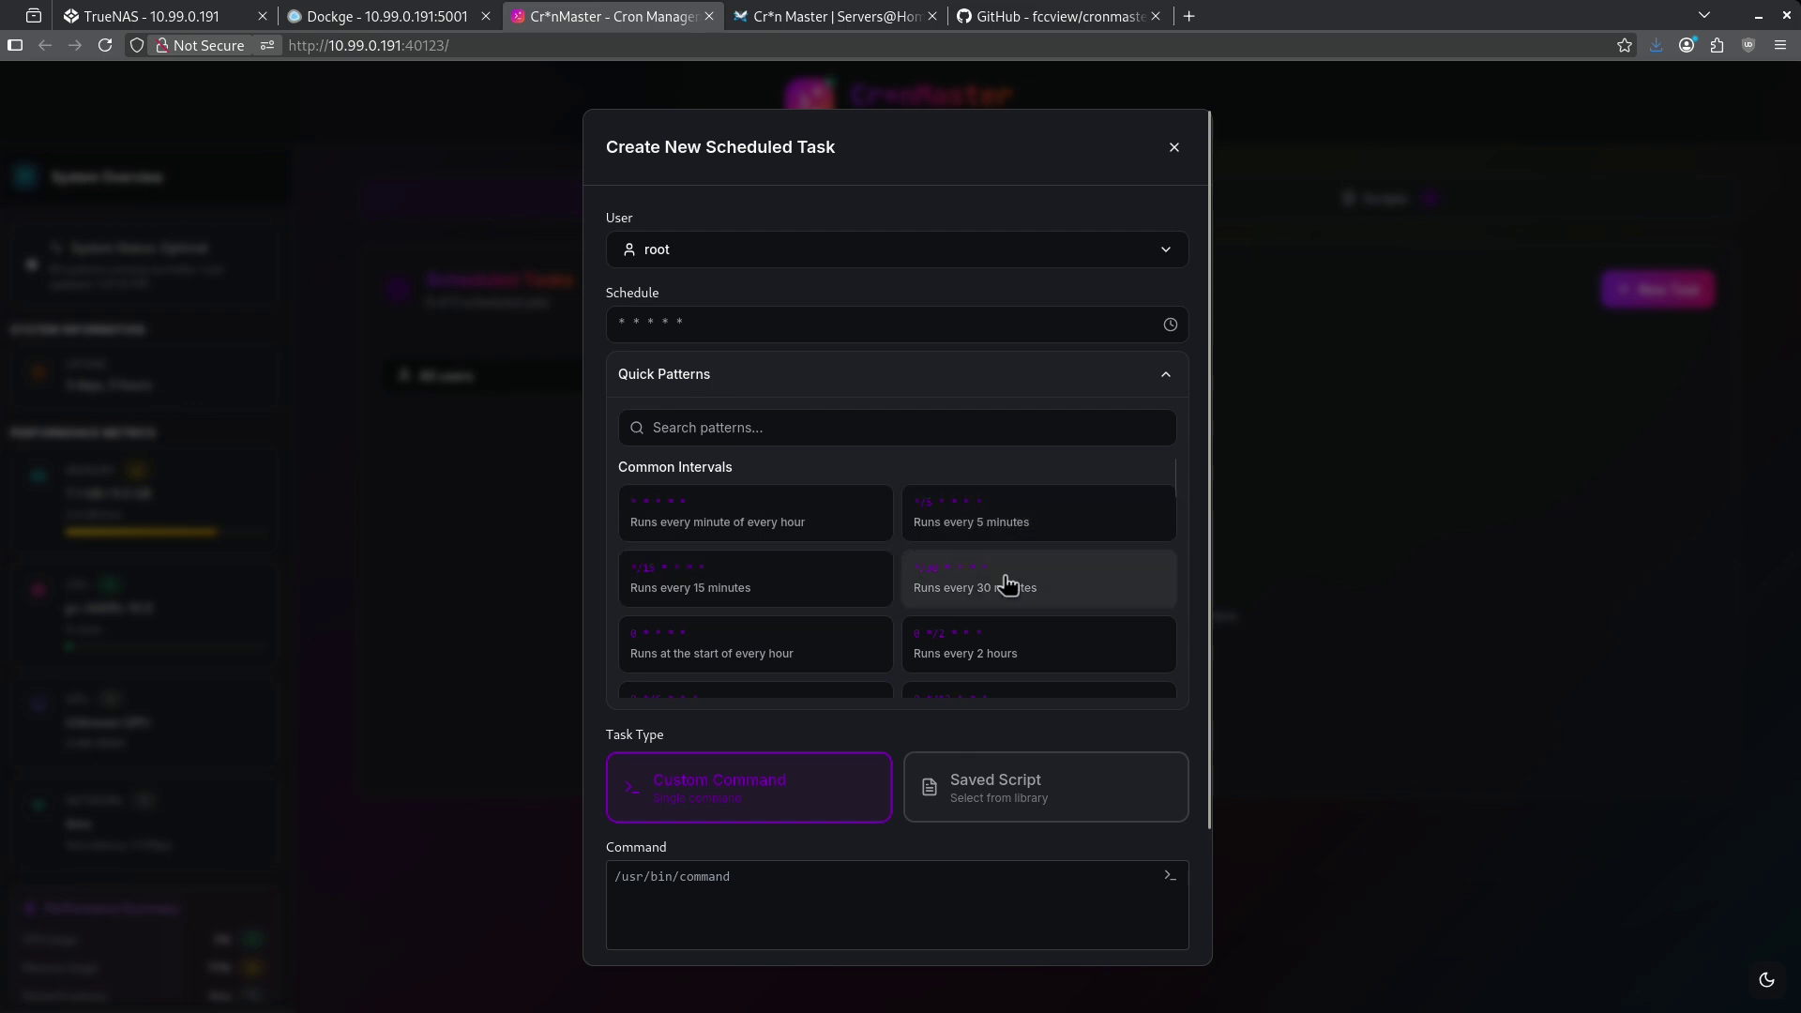
scroll(772, 561, down, 5)
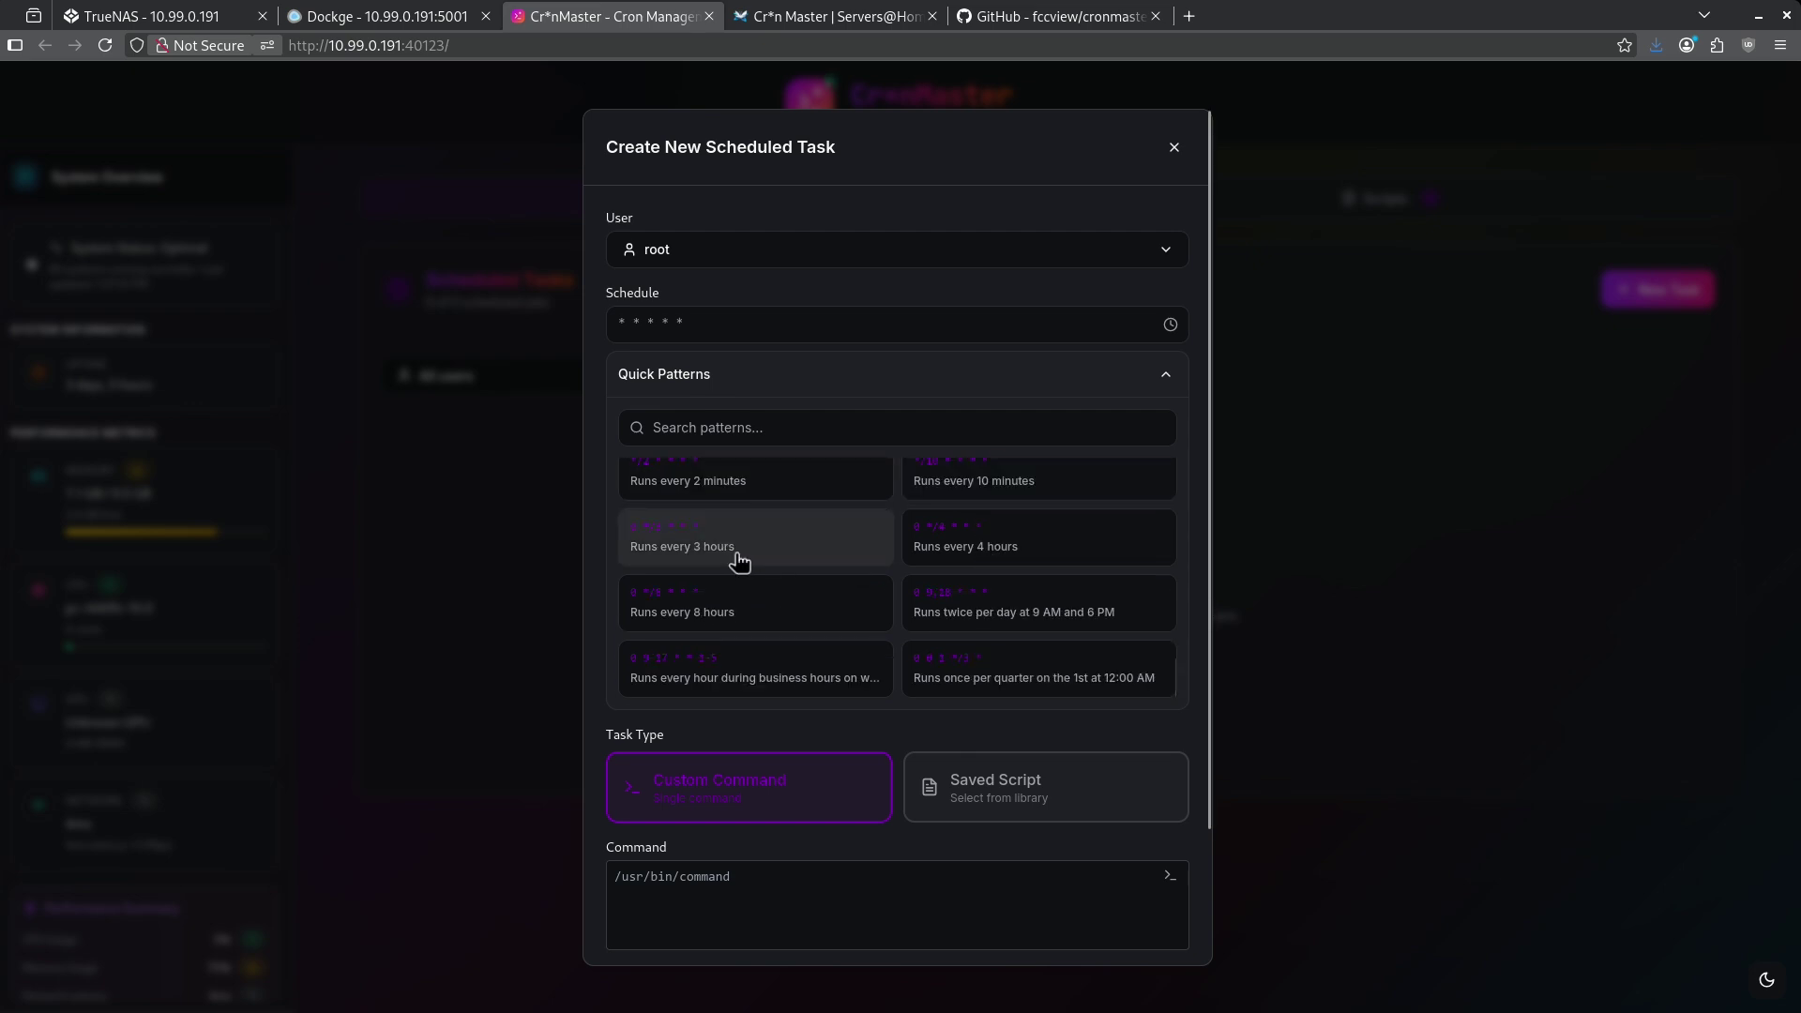
scroll(796, 602, up, 5)
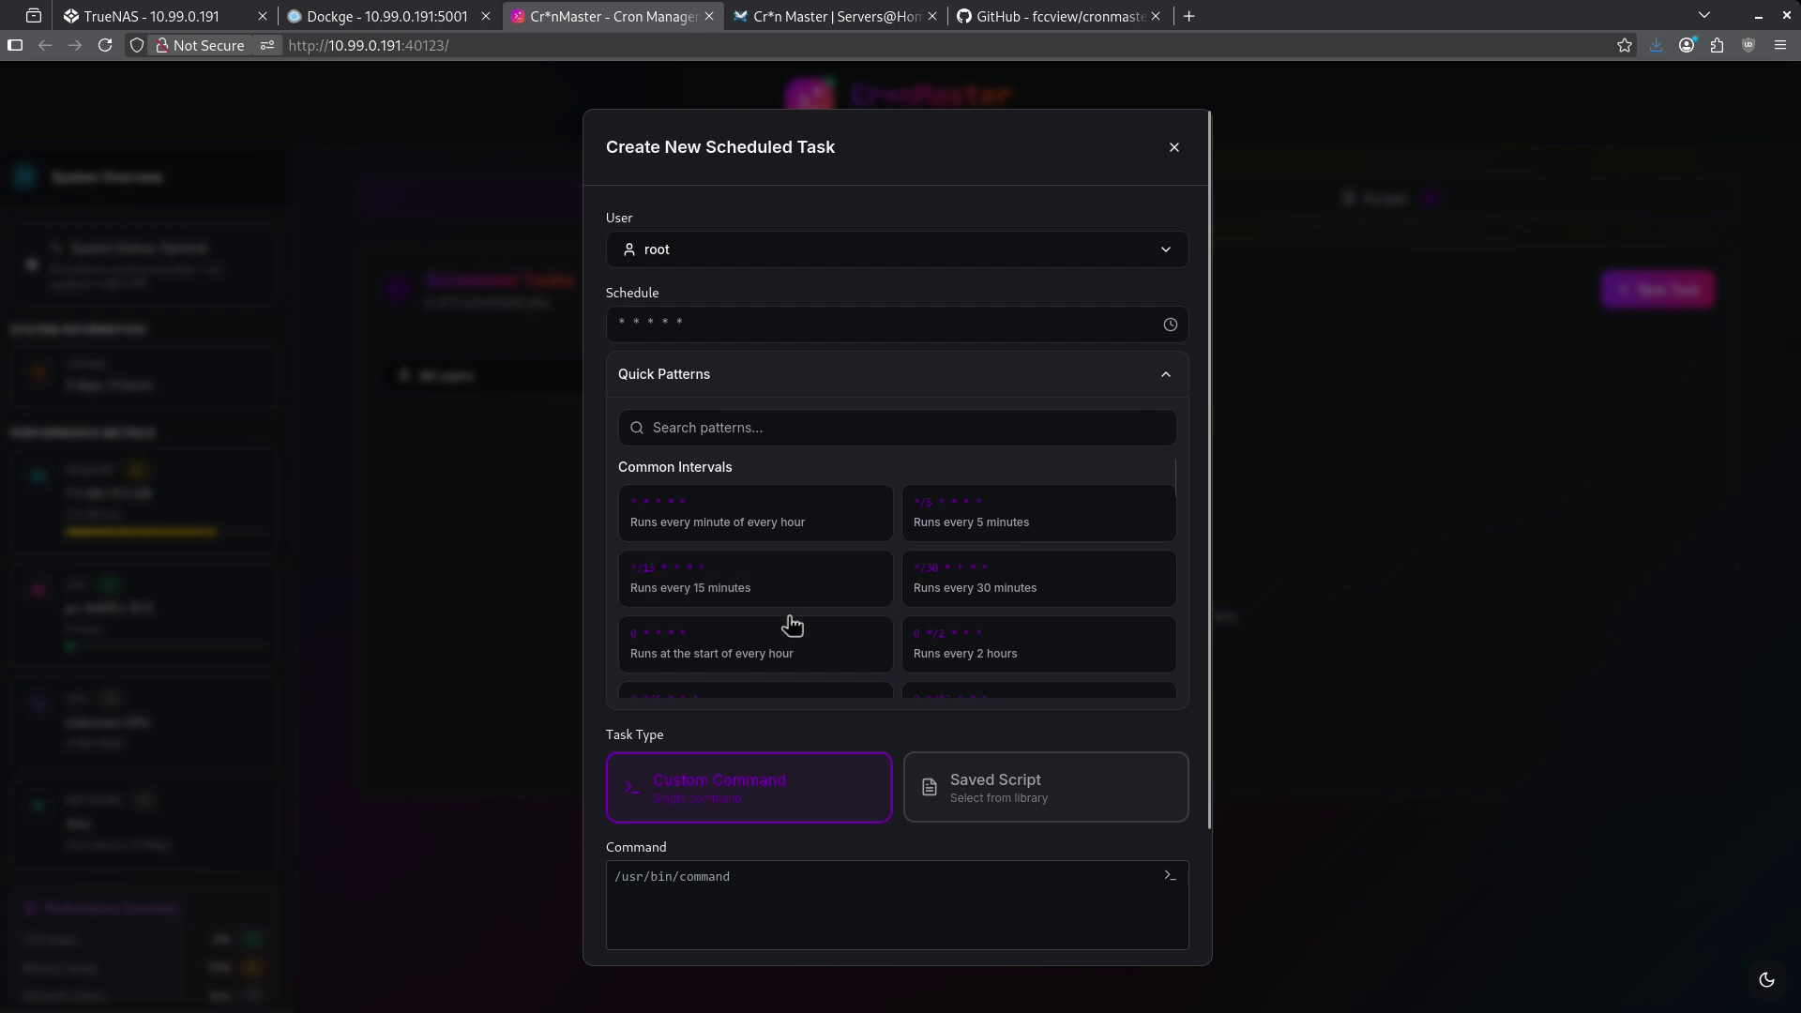
scroll(792, 576, down, 3)
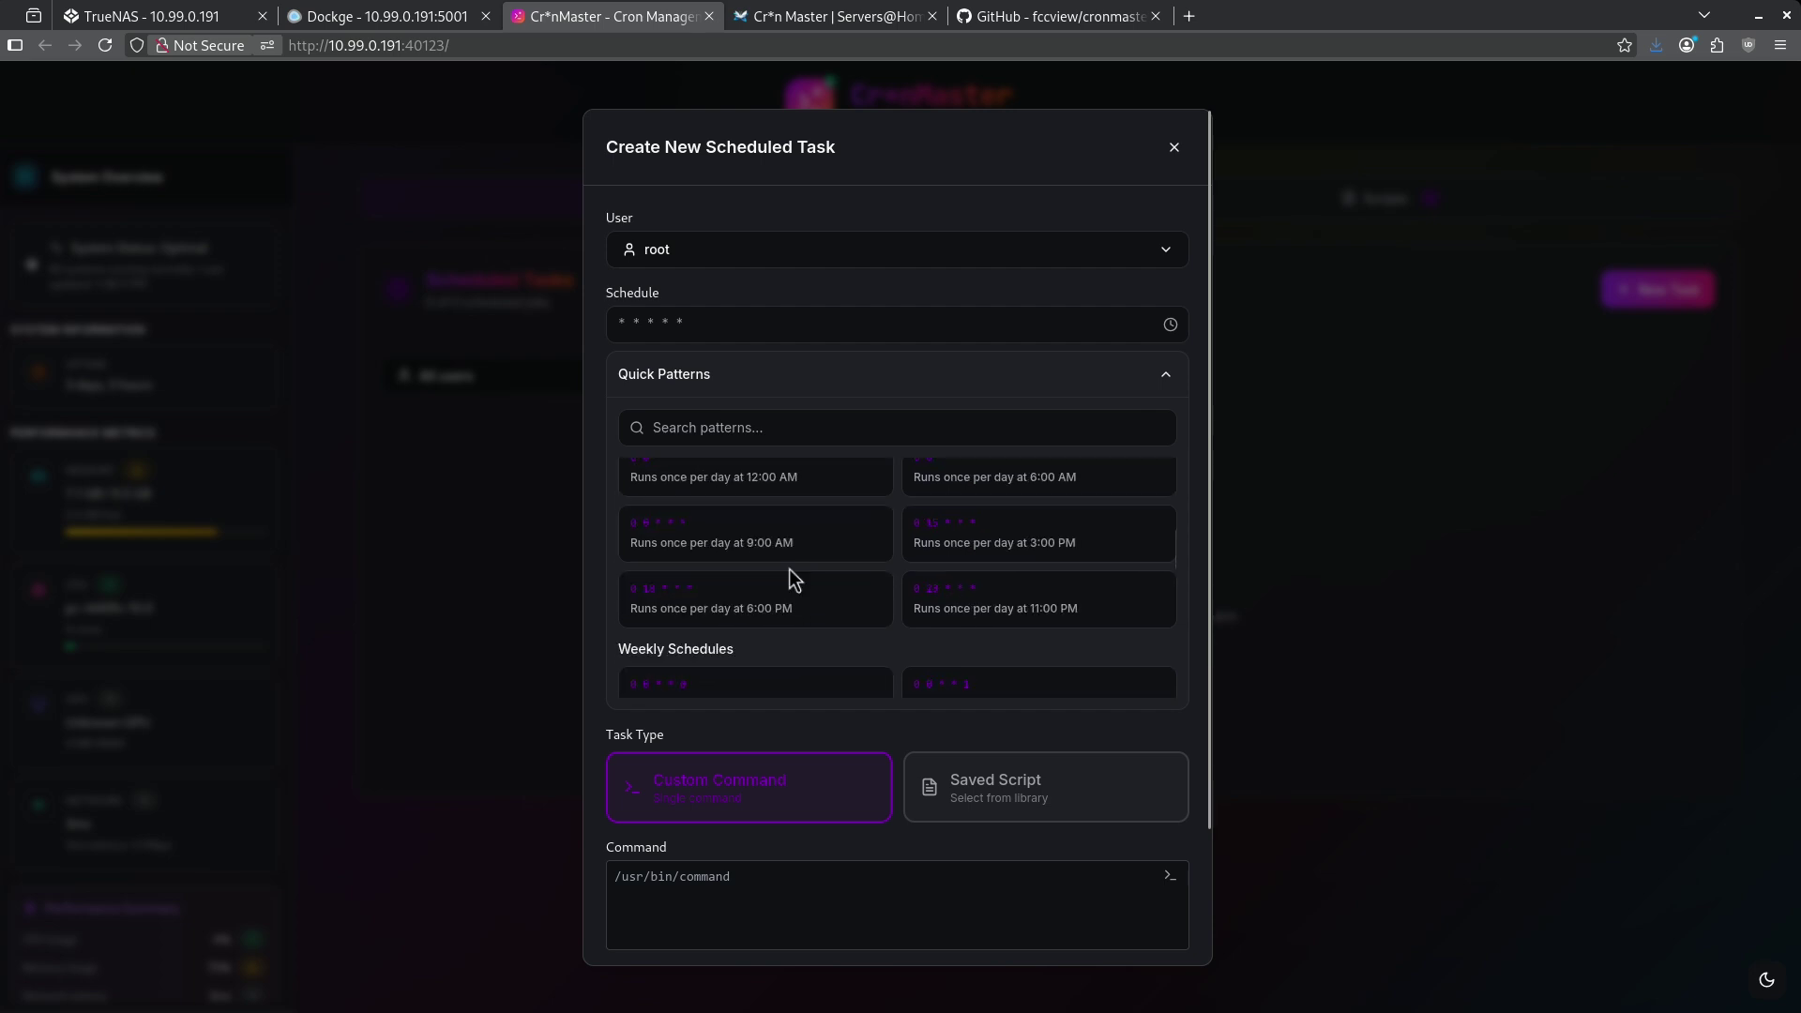
click(749, 484)
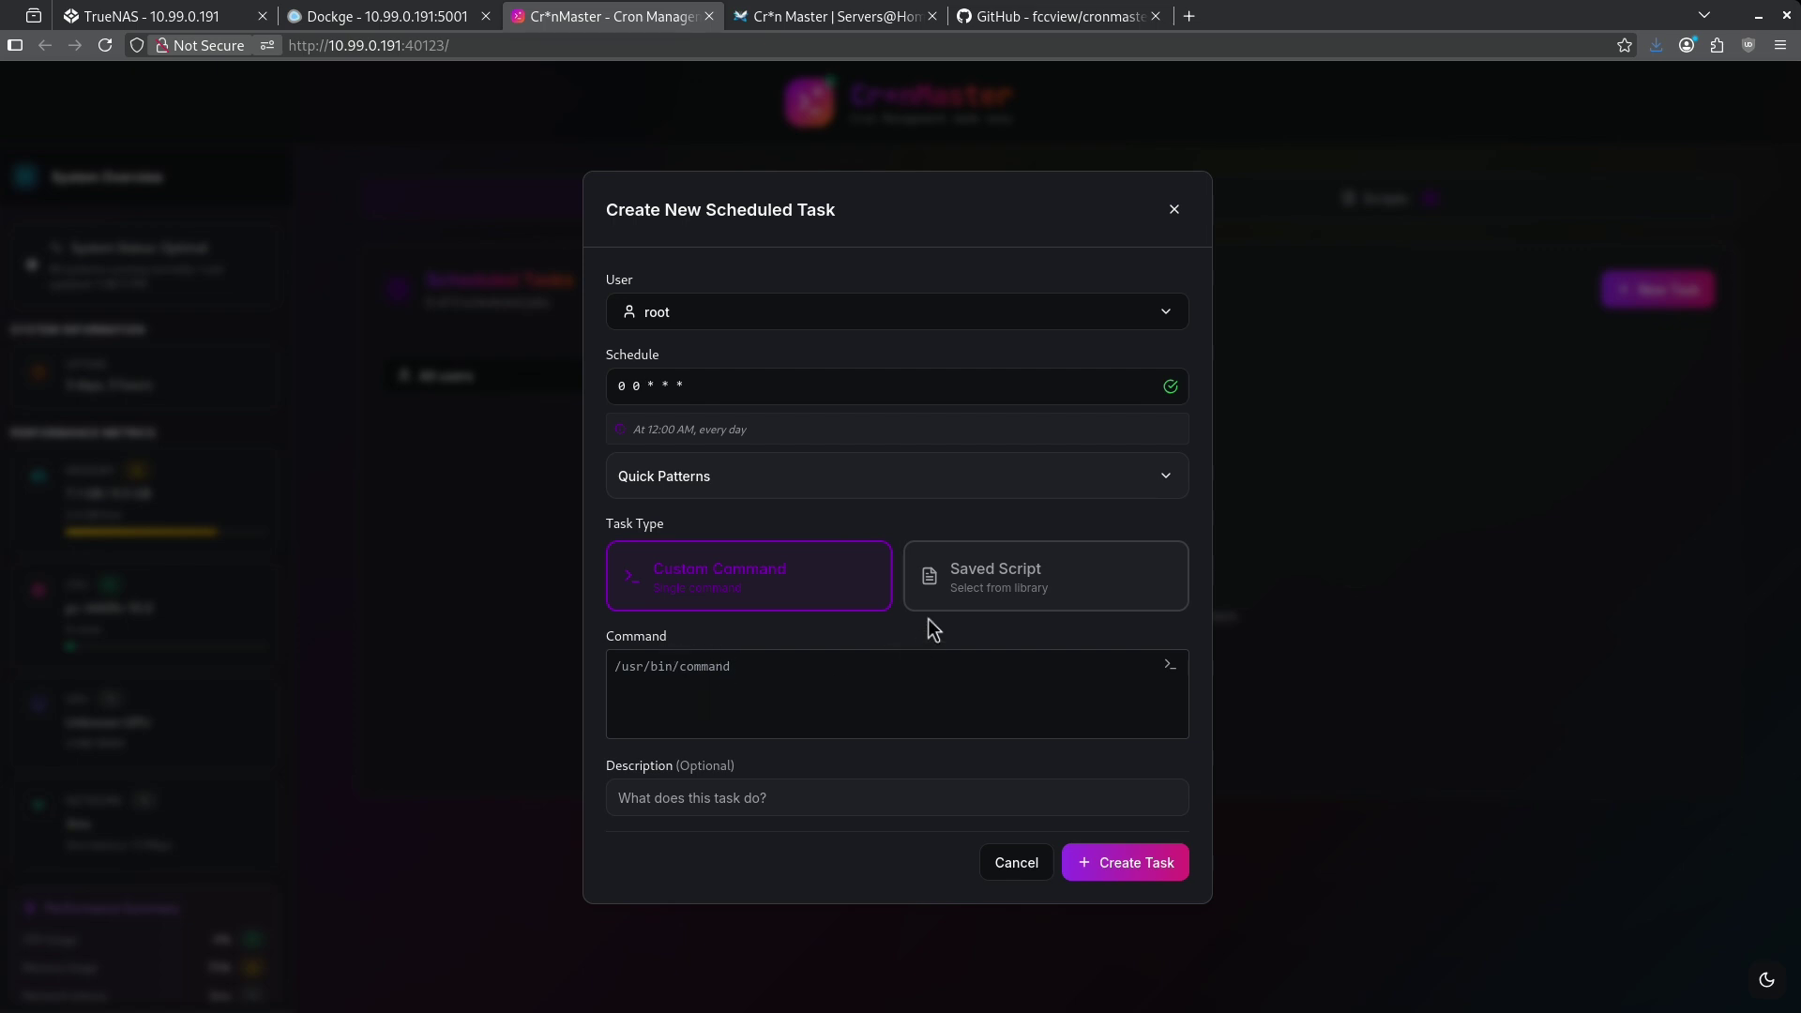
click(932, 587)
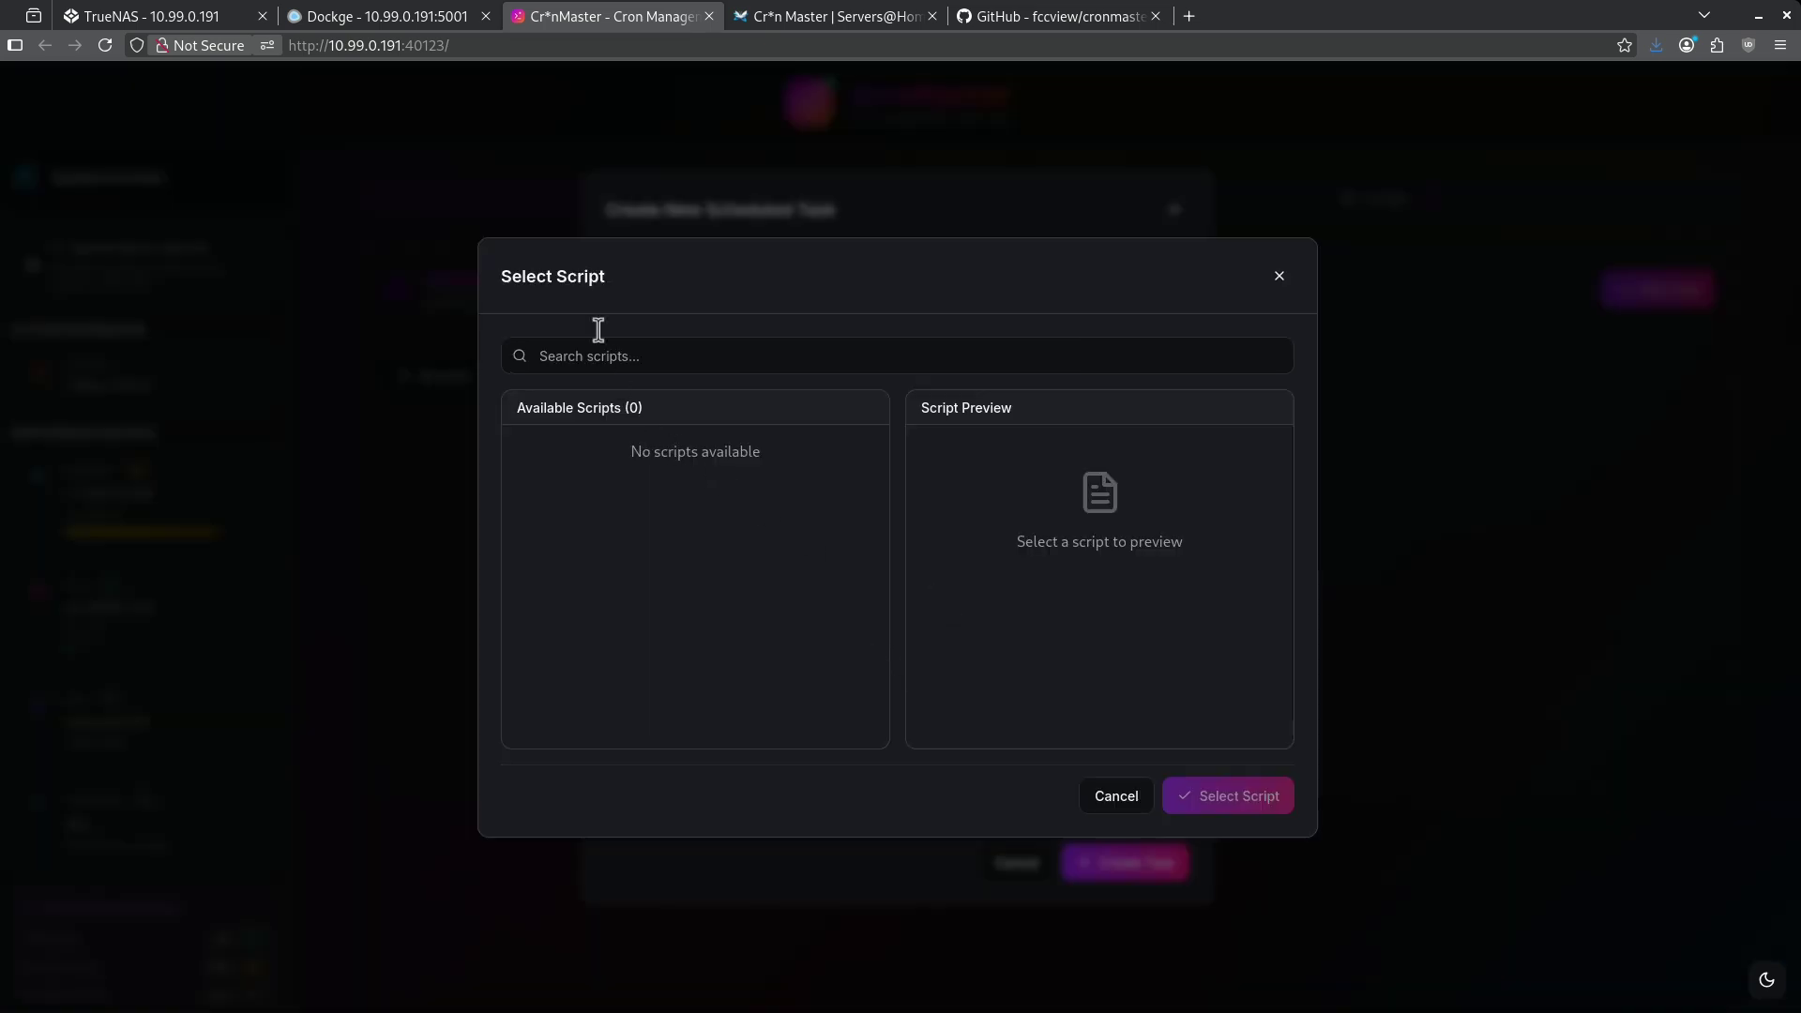
Create a daily-midnight task running apt update, described 'updates my server'
click(1101, 793)
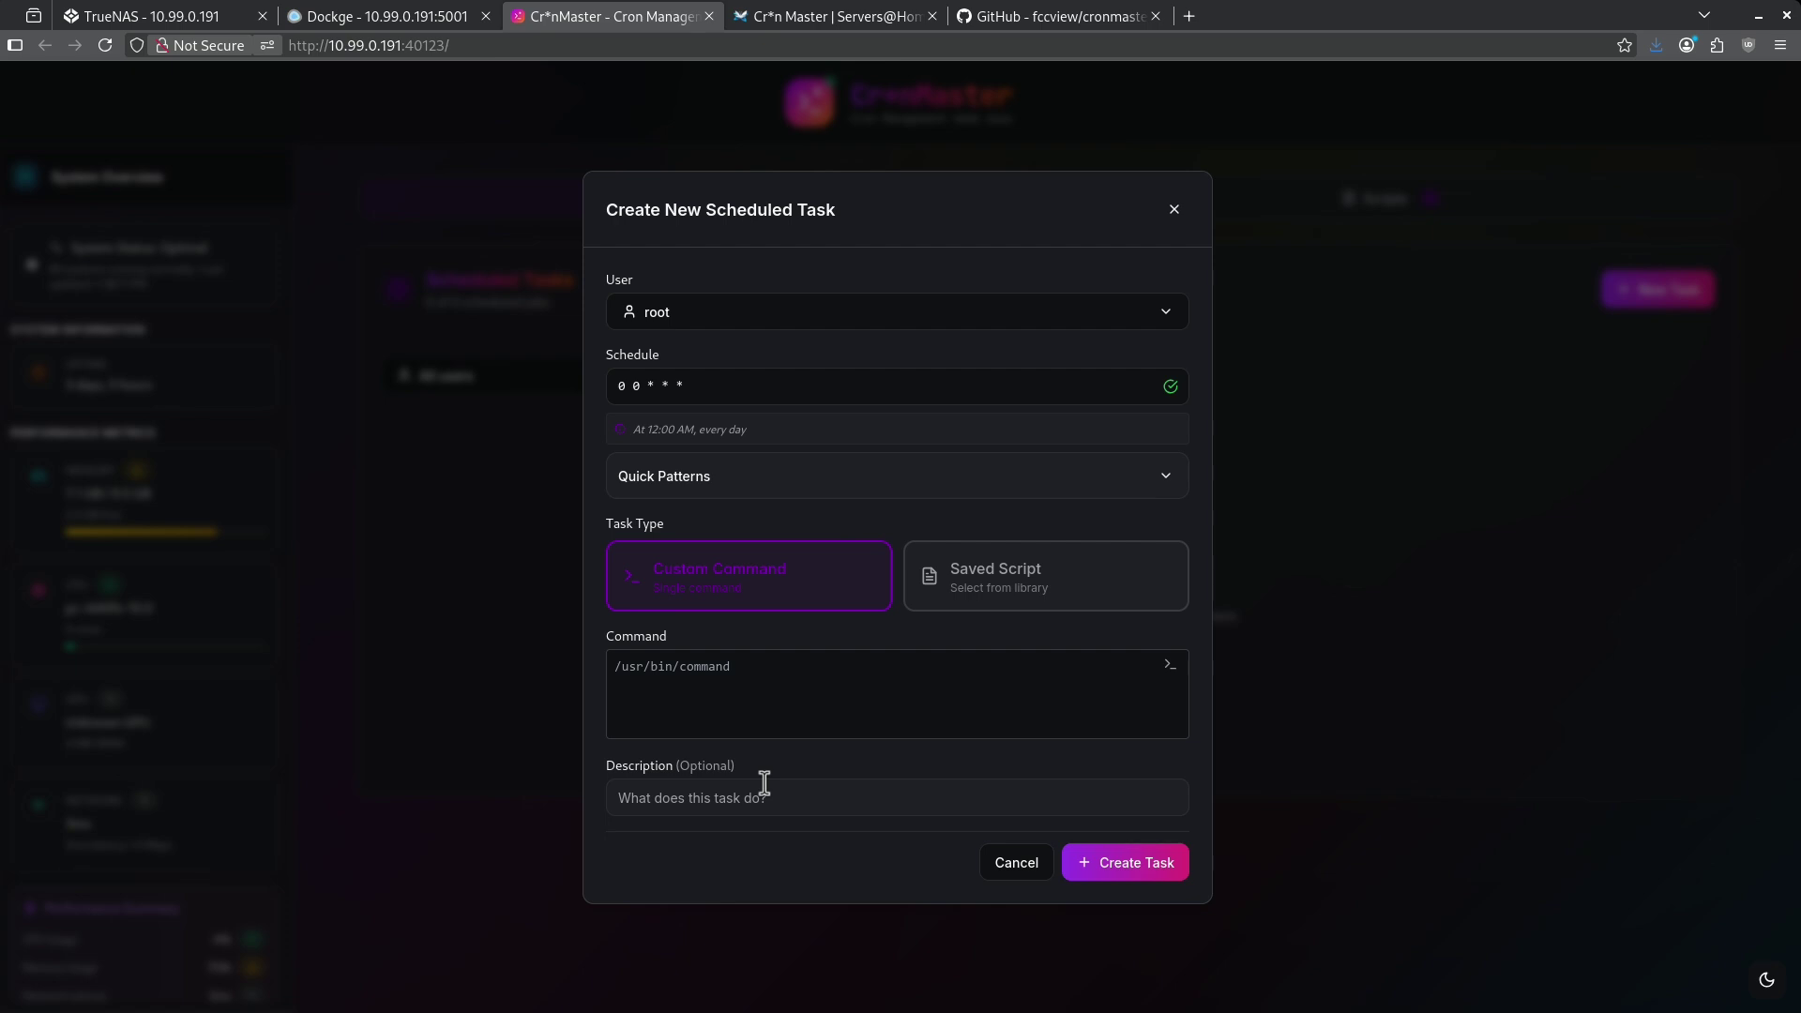
click(1107, 868)
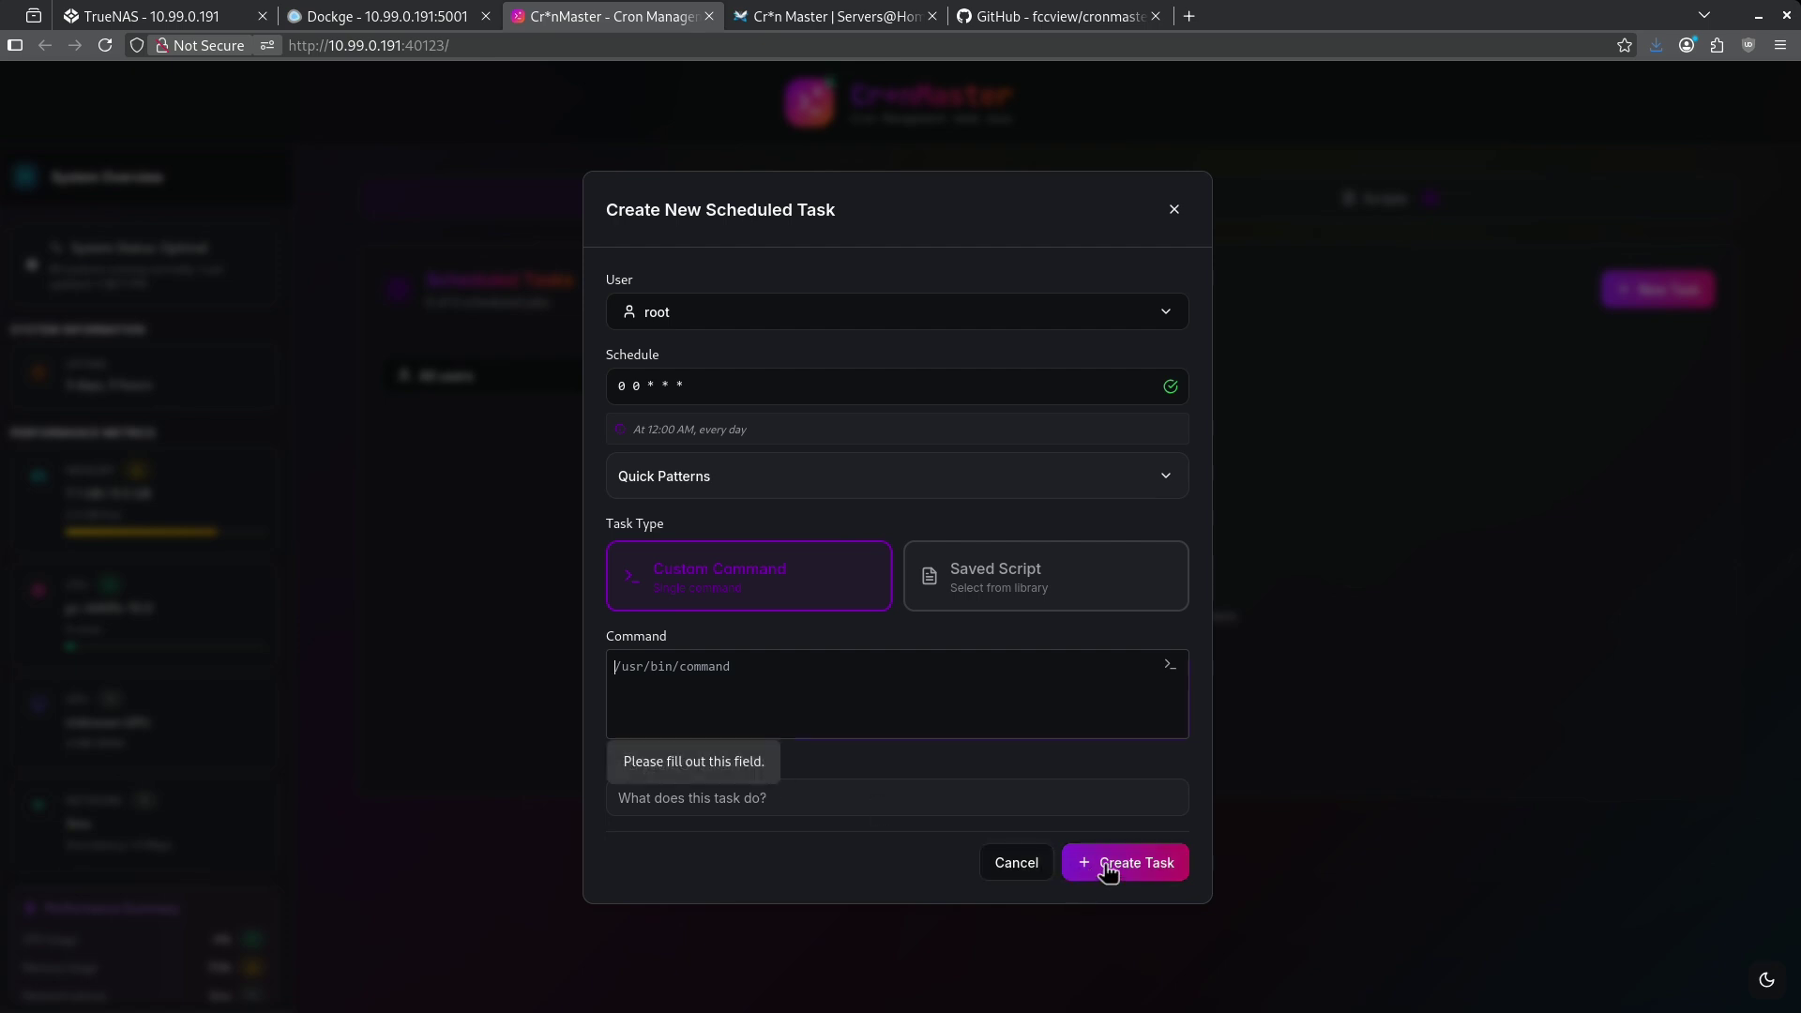
text(apt update)
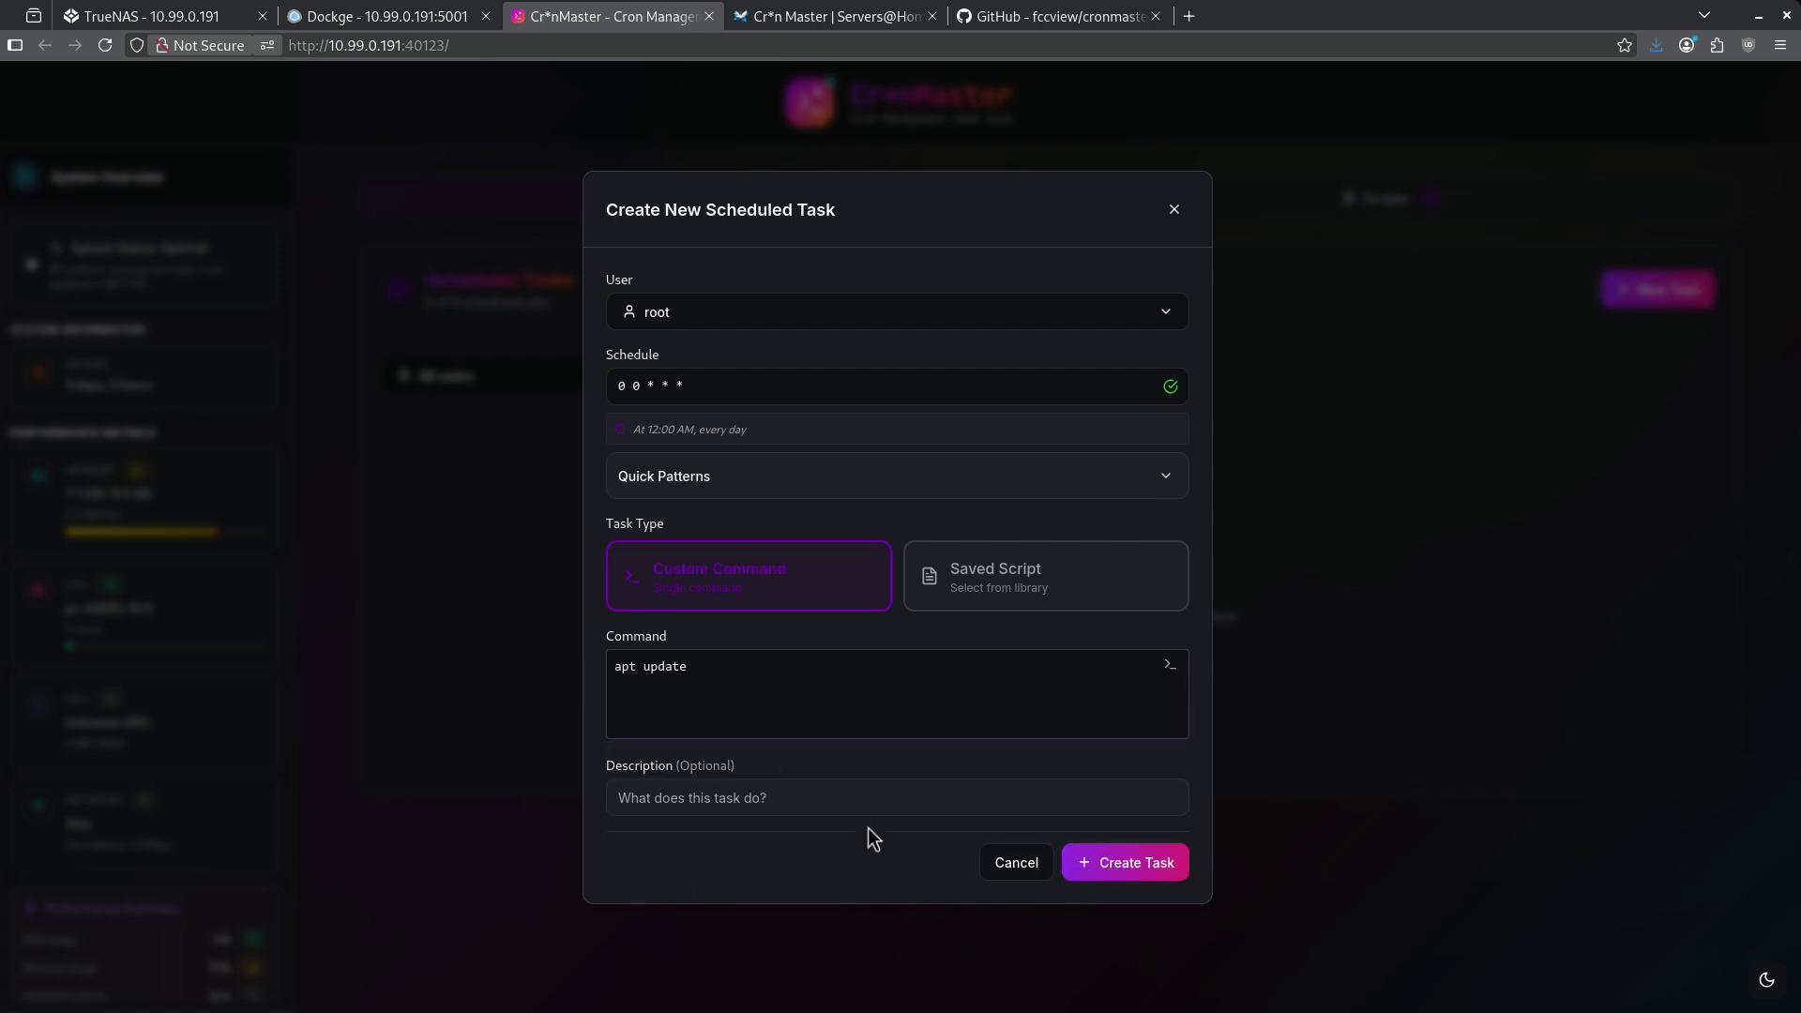
click(836, 799)
text(updates my server)
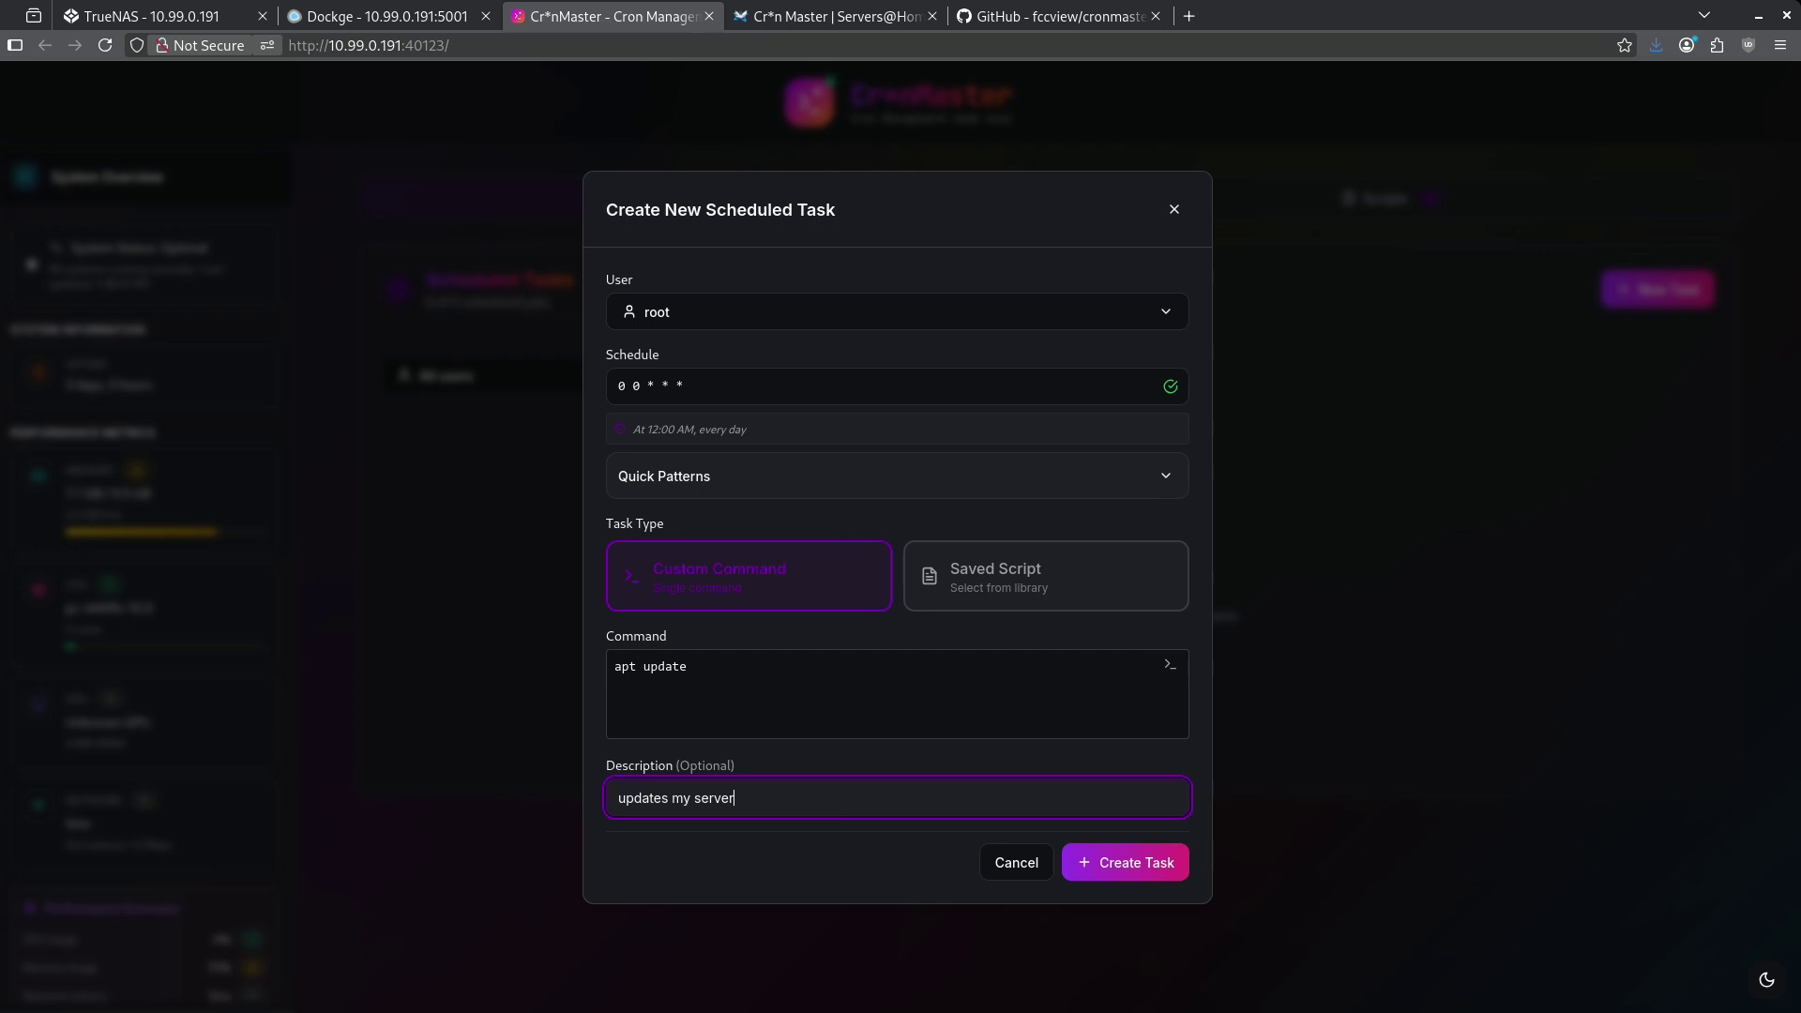
click(1093, 864)
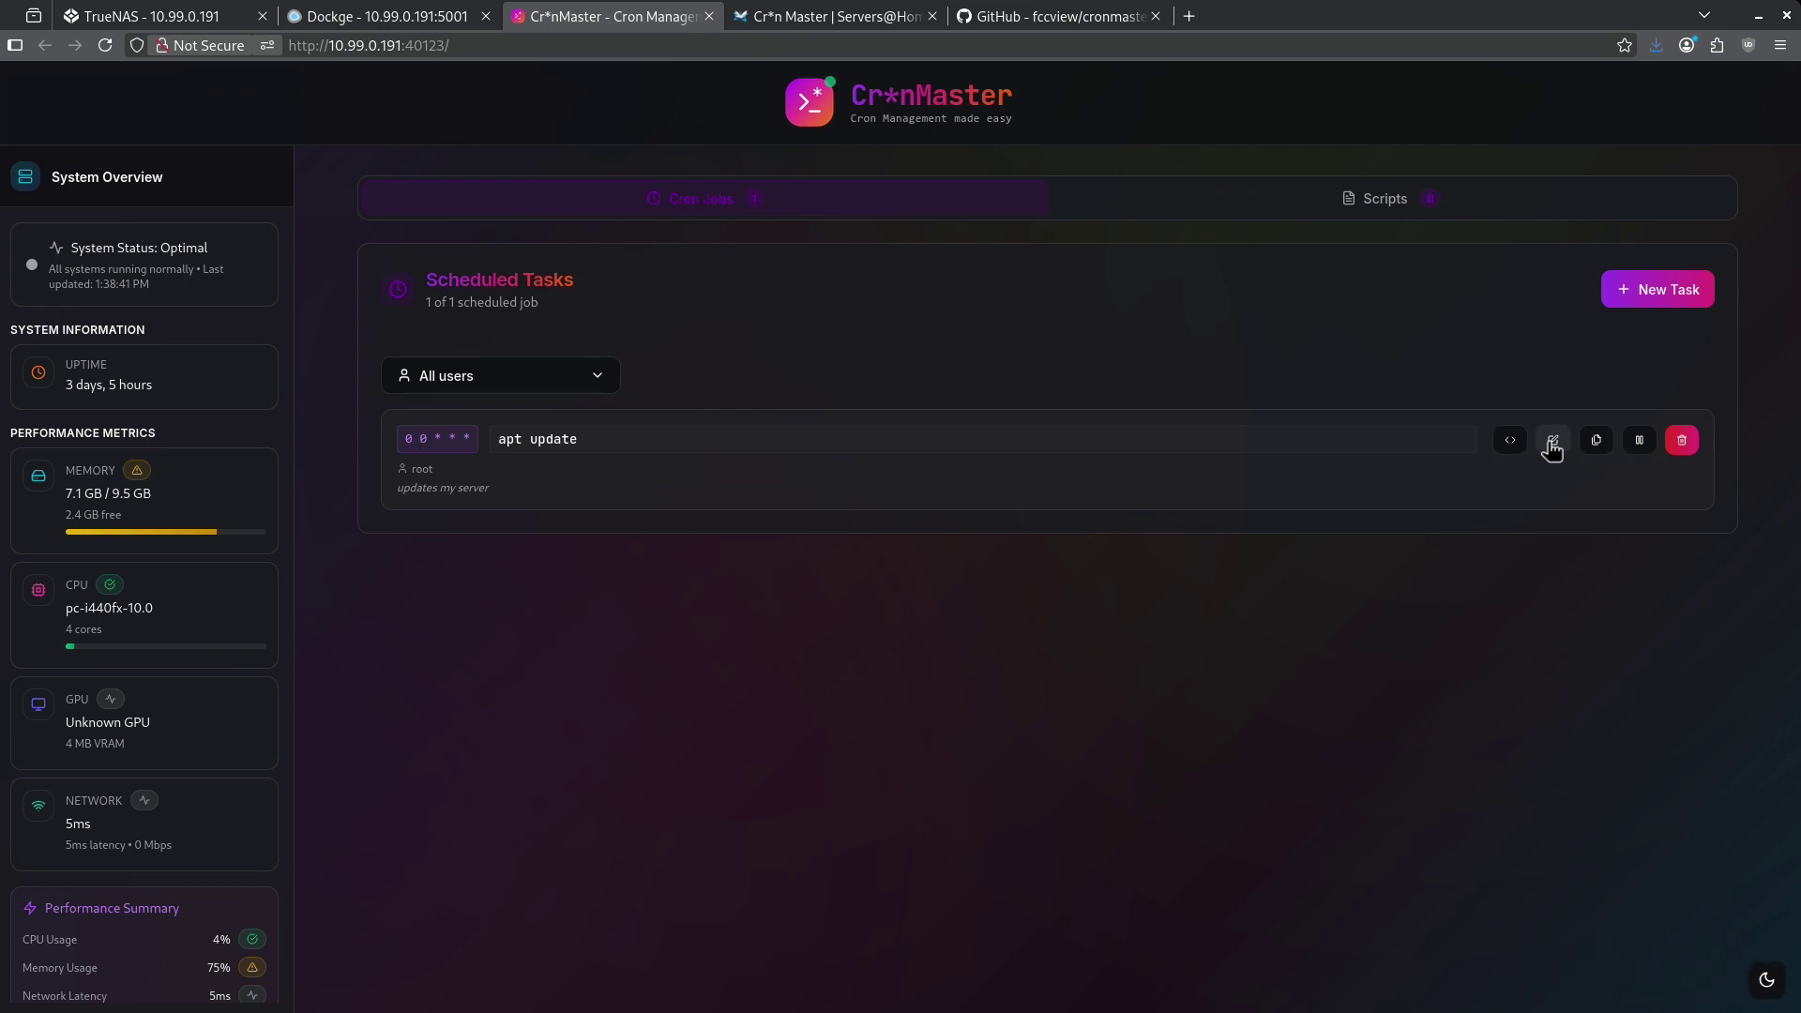
Open and close the apt update job's editor, pause and resume it, then delete it
click(1552, 441)
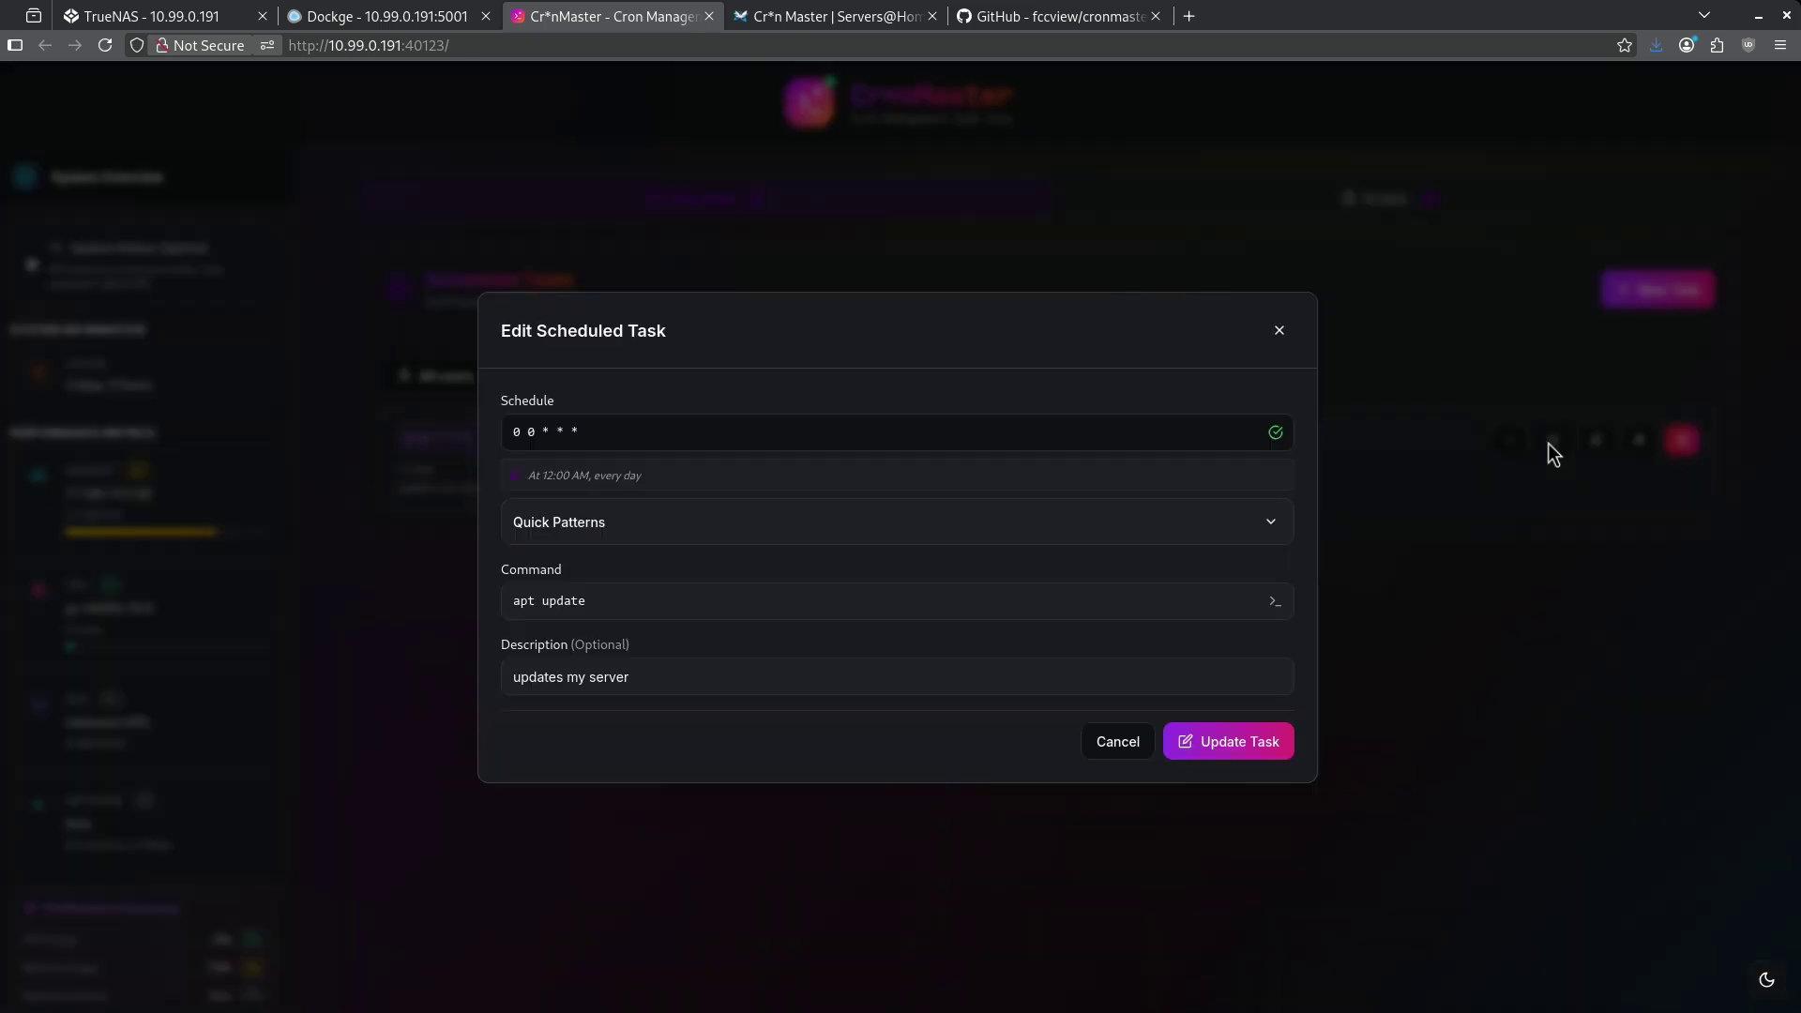
click(1280, 331)
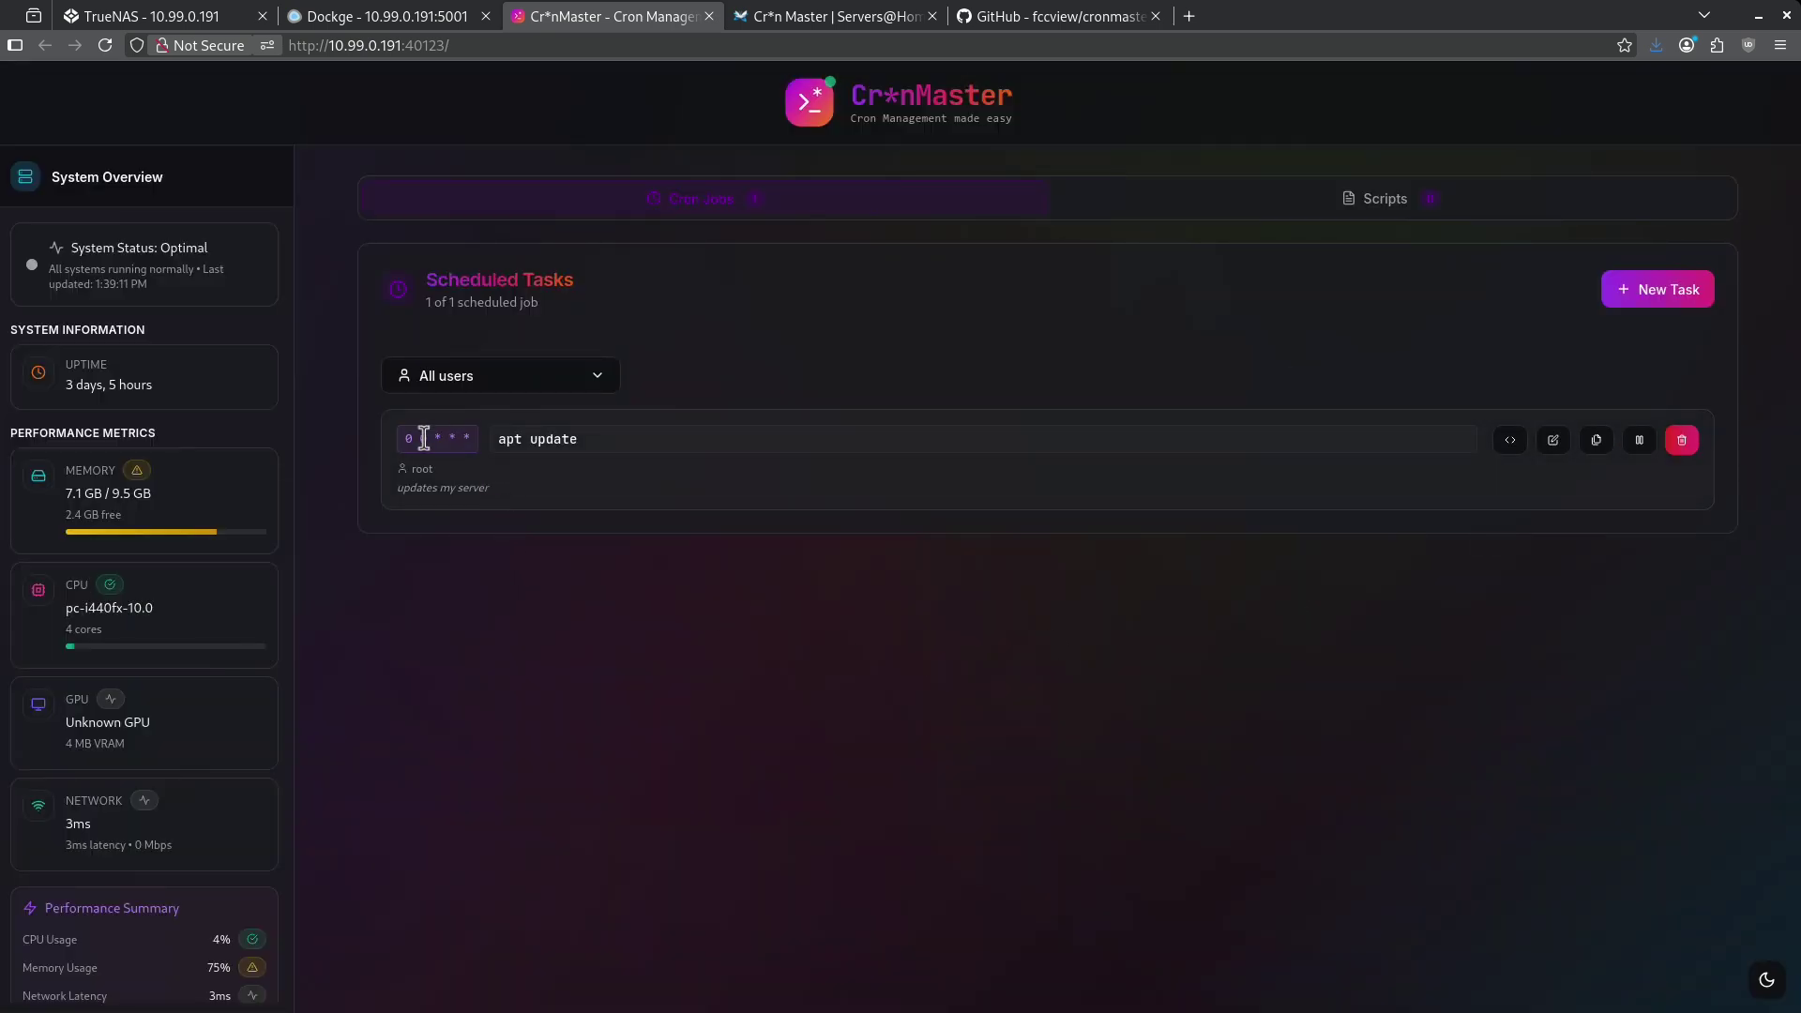
click(1643, 443)
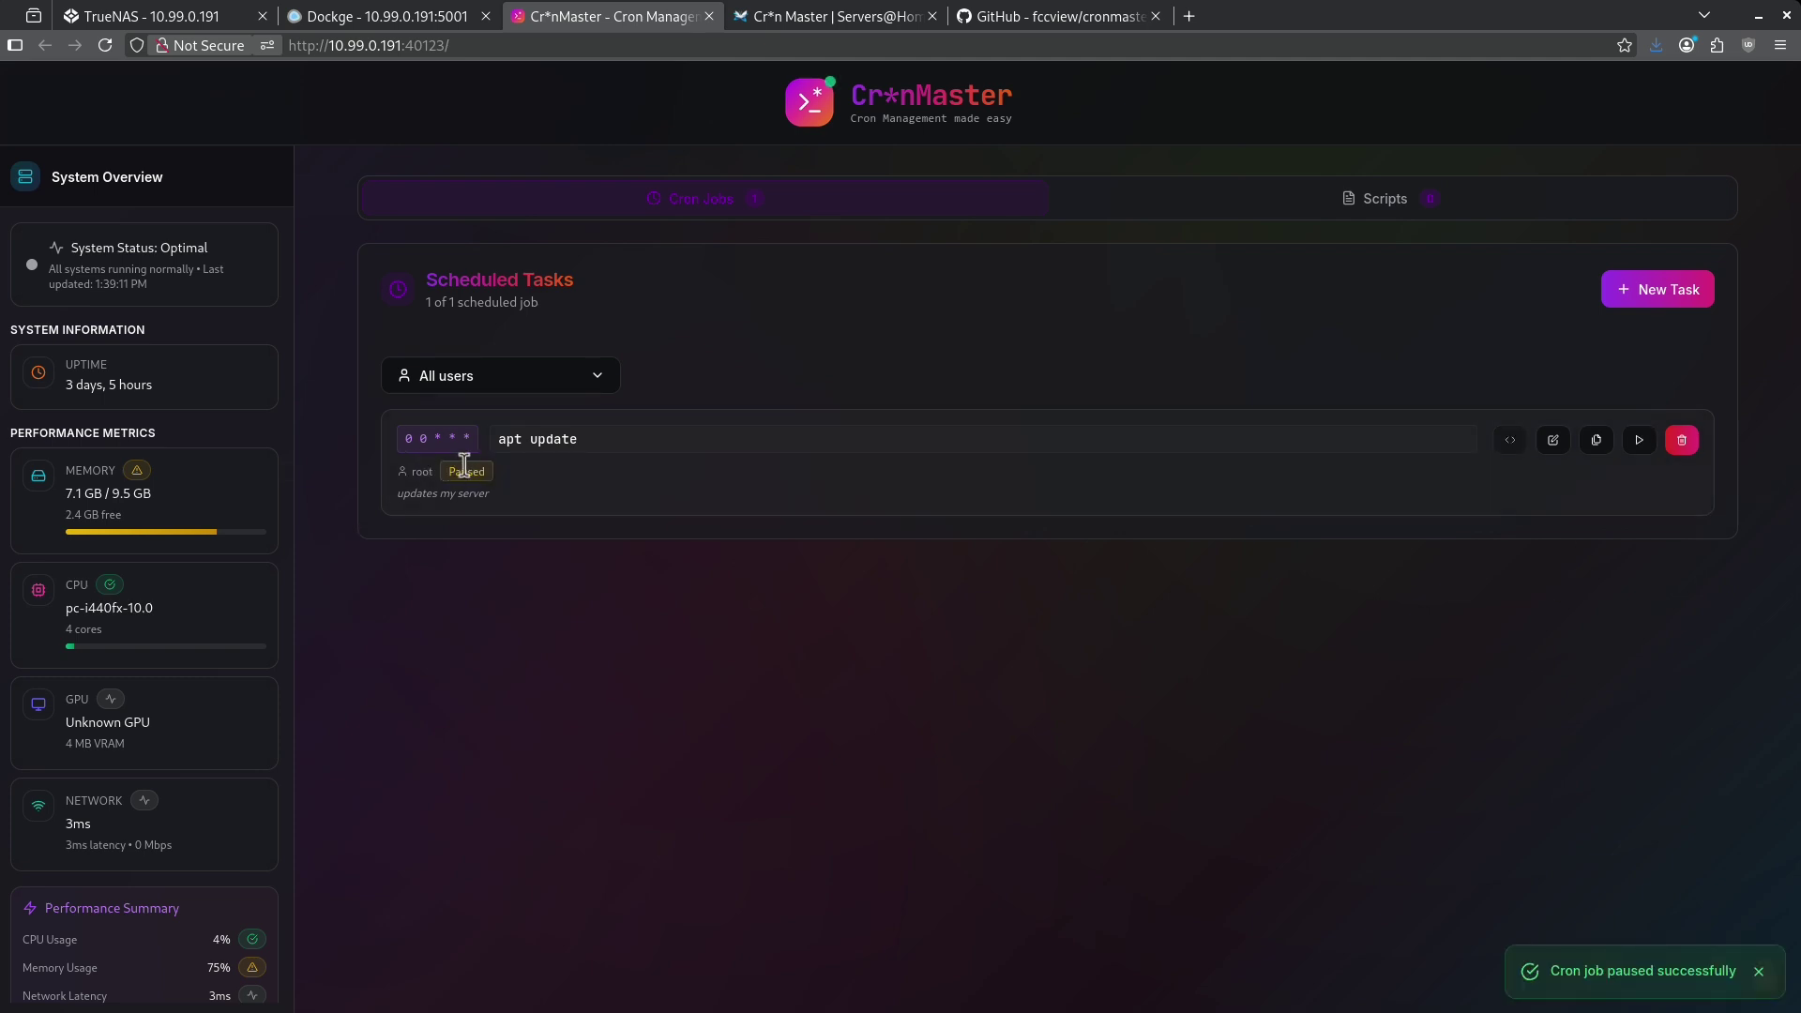
click(1639, 441)
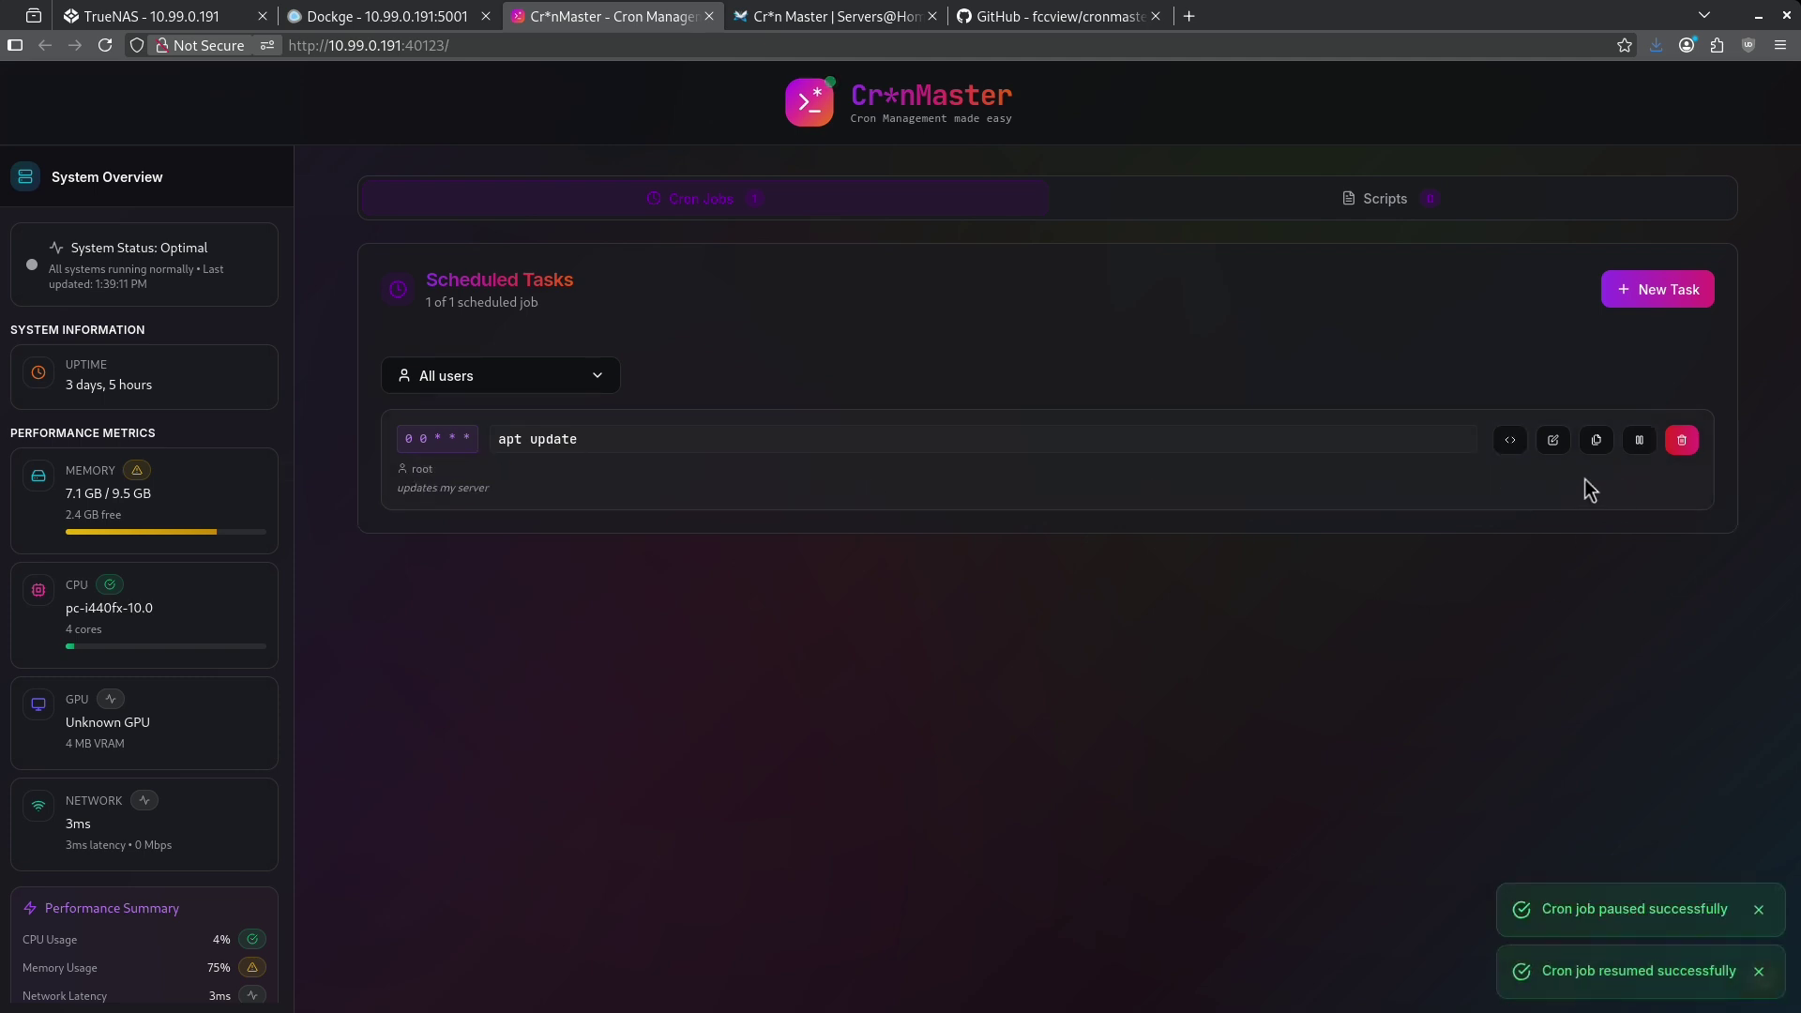
click(1682, 441)
click(1009, 660)
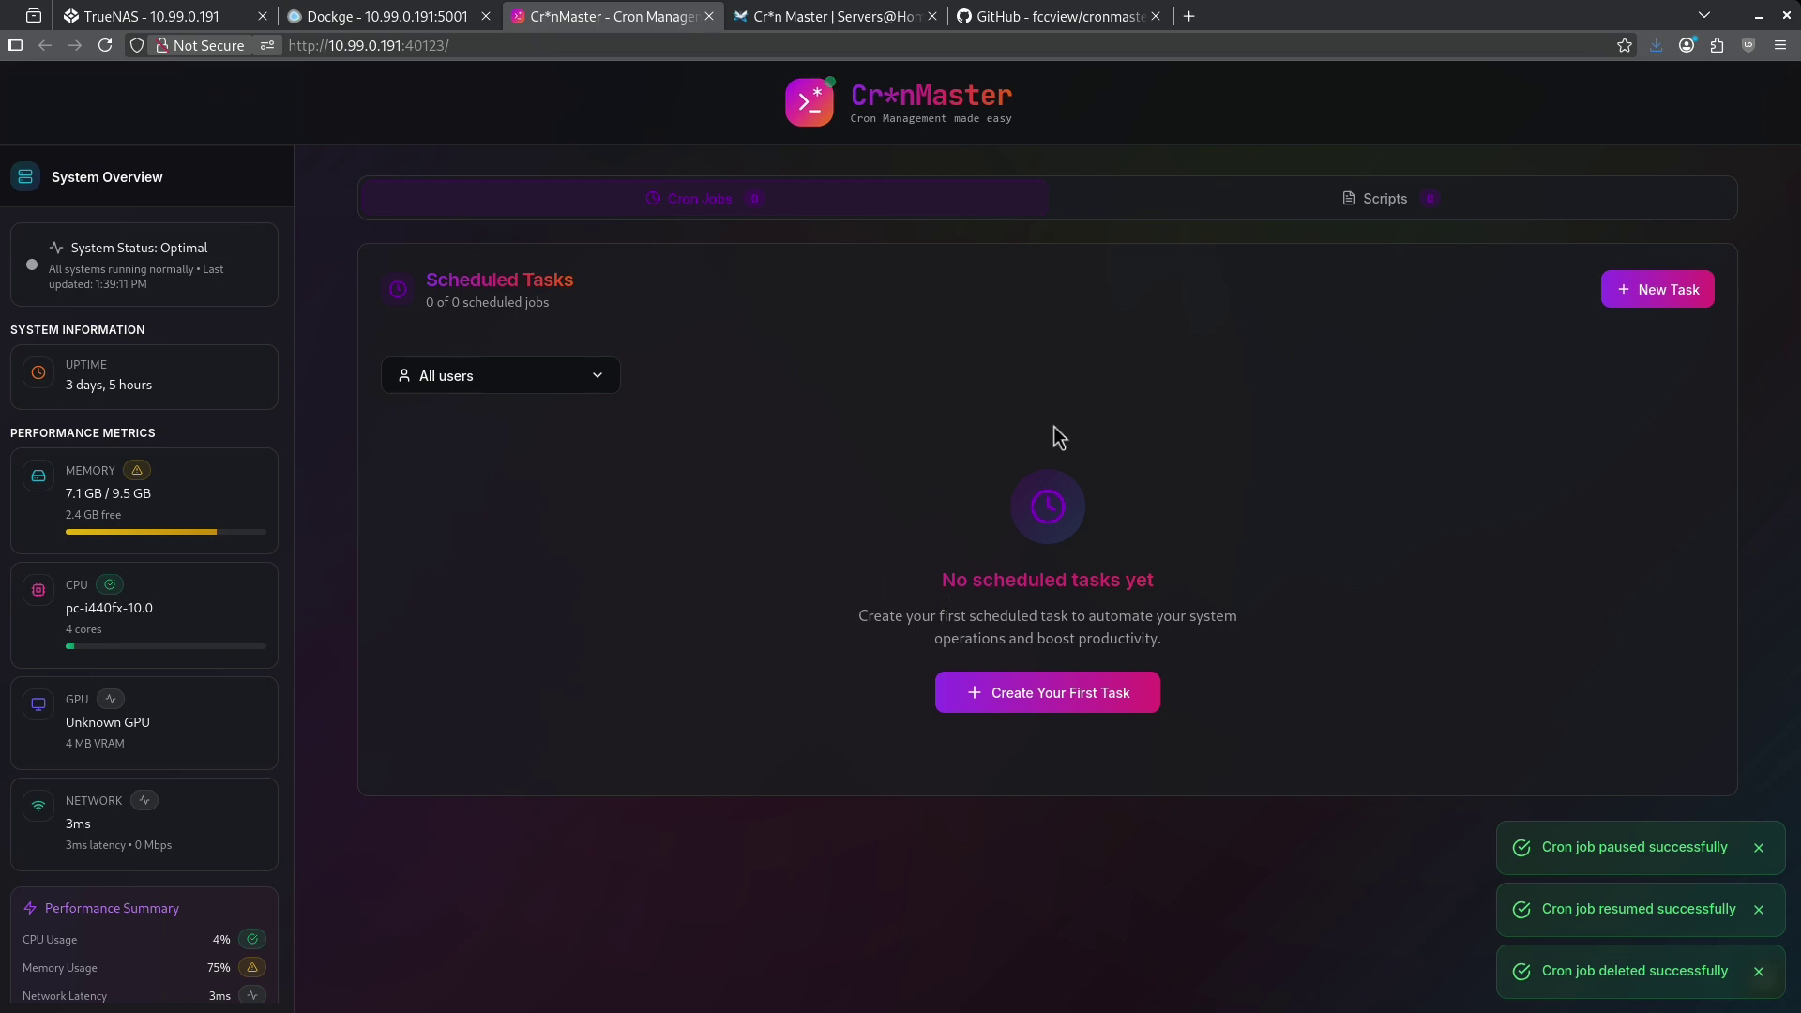
On the Scripts tab, start a script named 'New Script' described 'this is just a test'
click(1281, 207)
click(1126, 618)
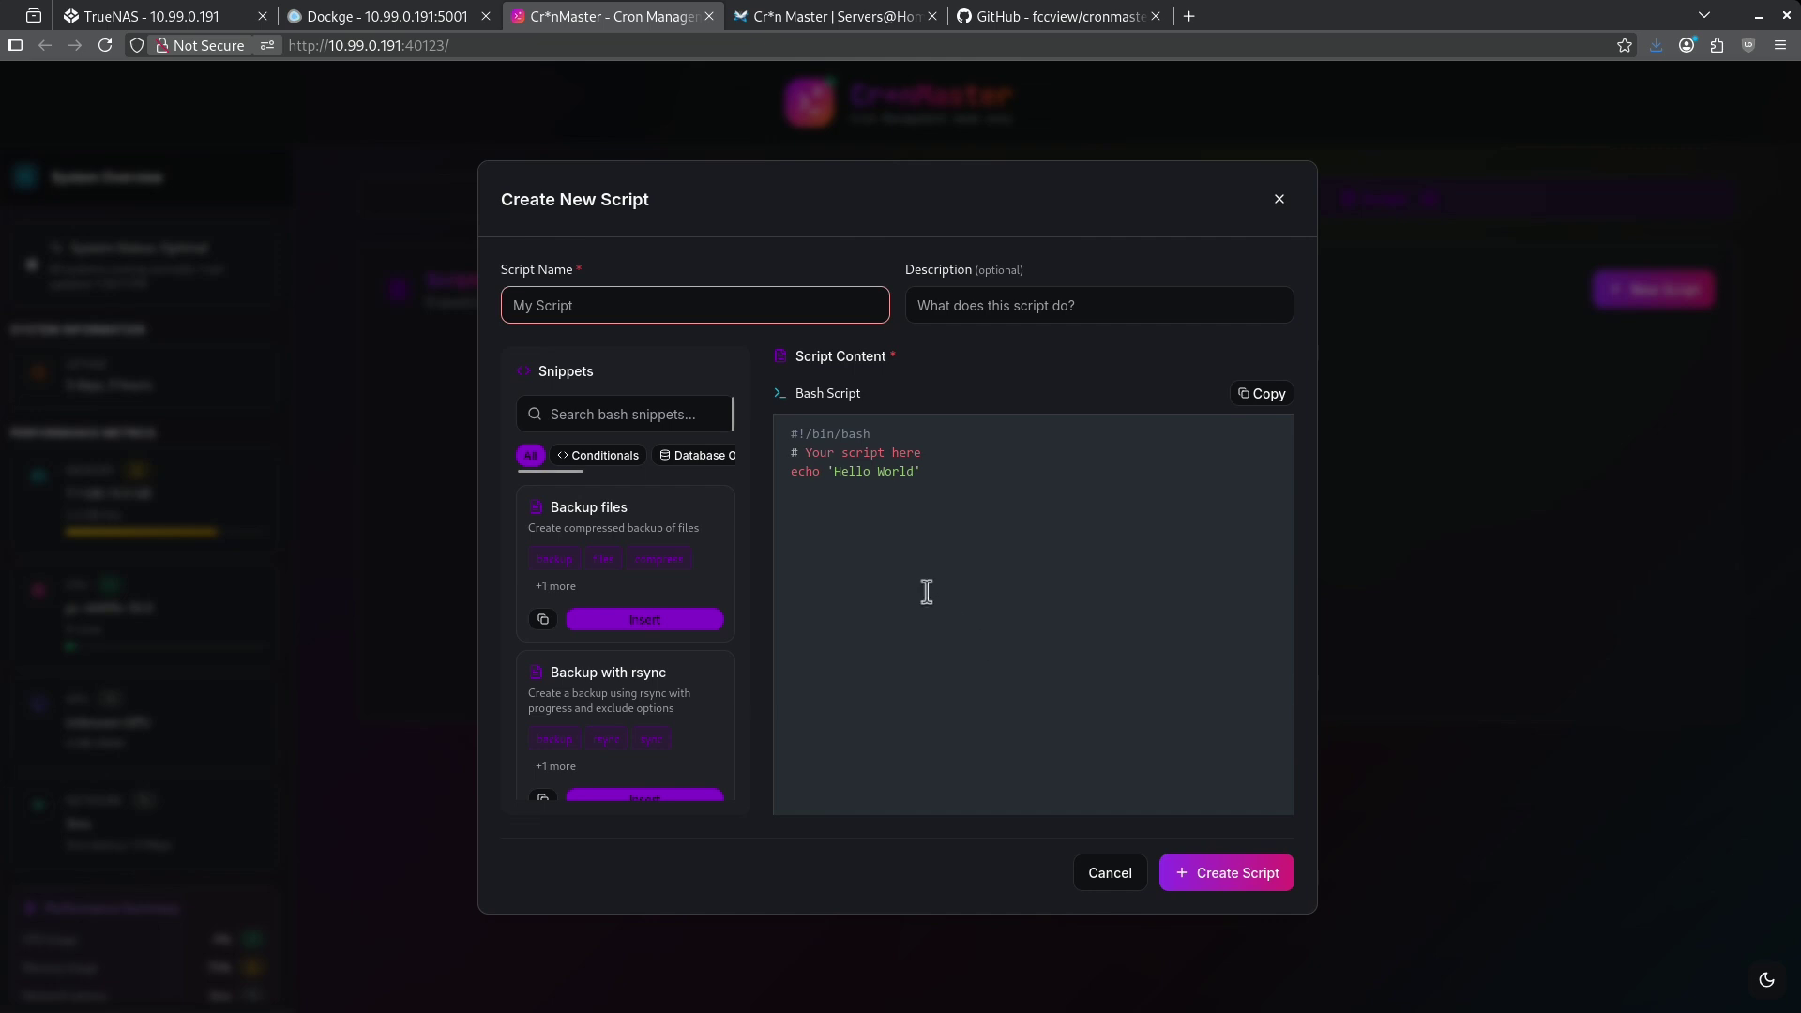
text(New Script)
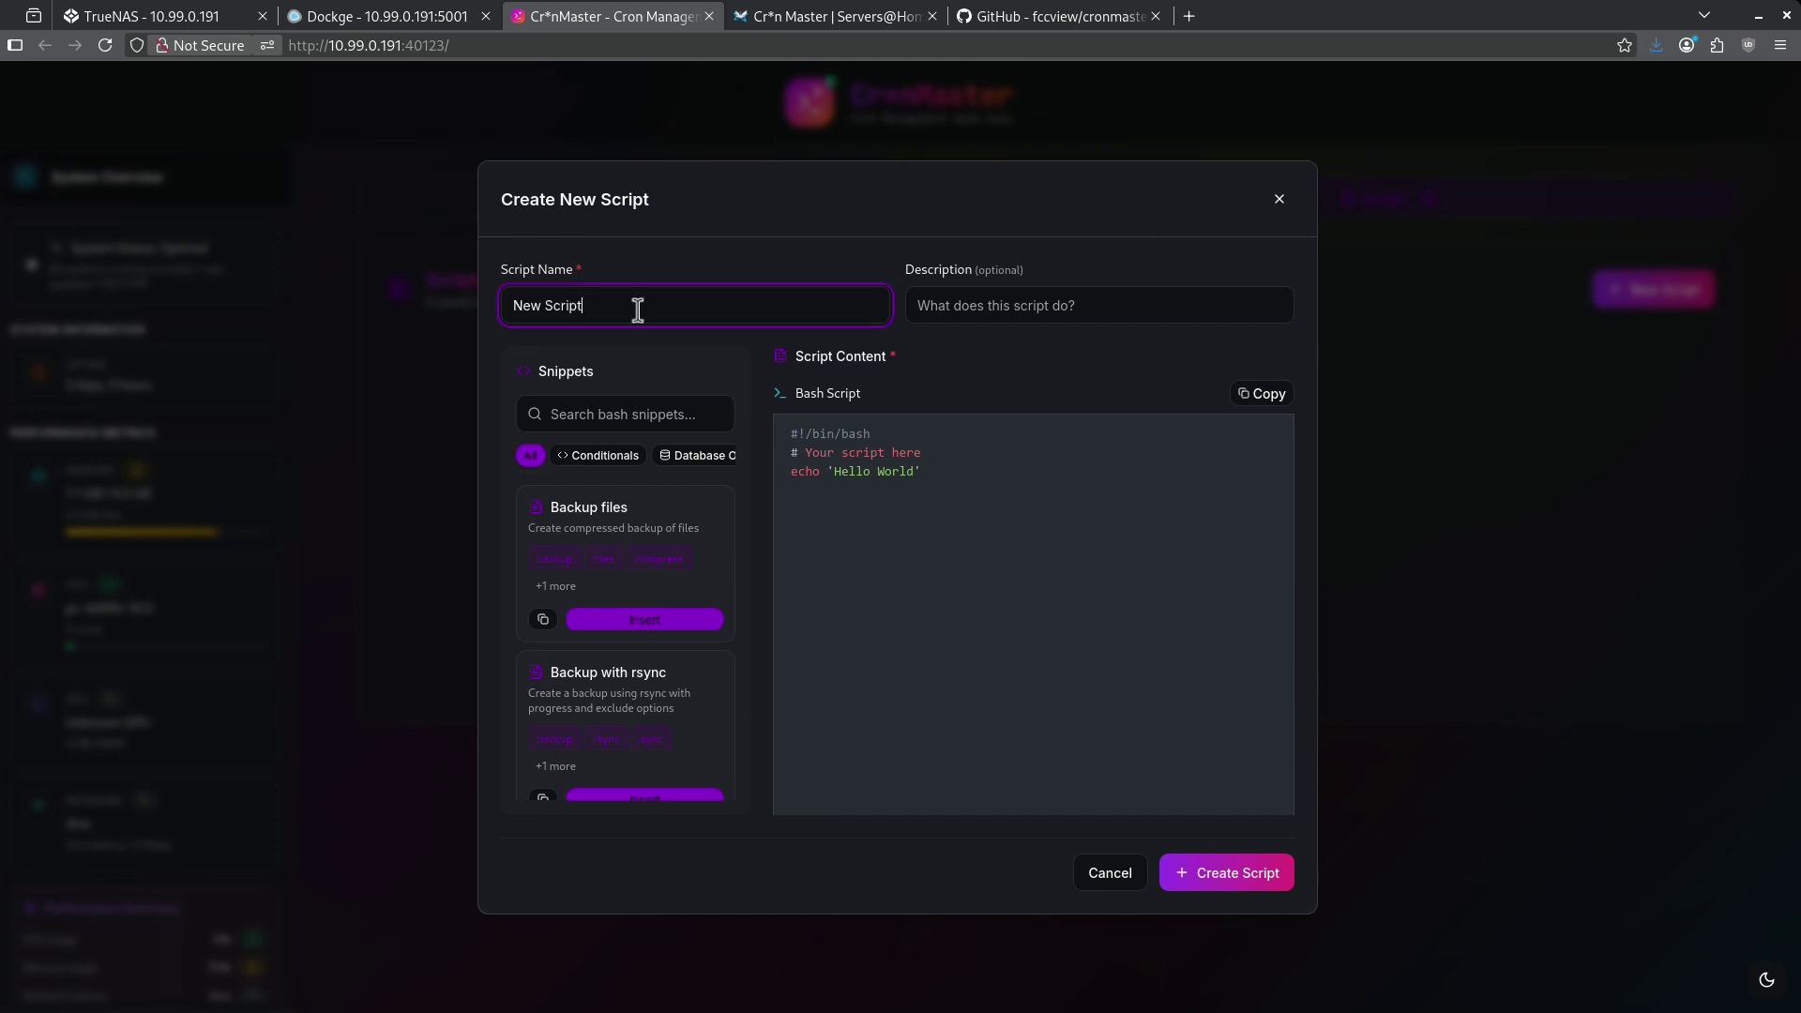
key(Tab)
text(this is just a test)
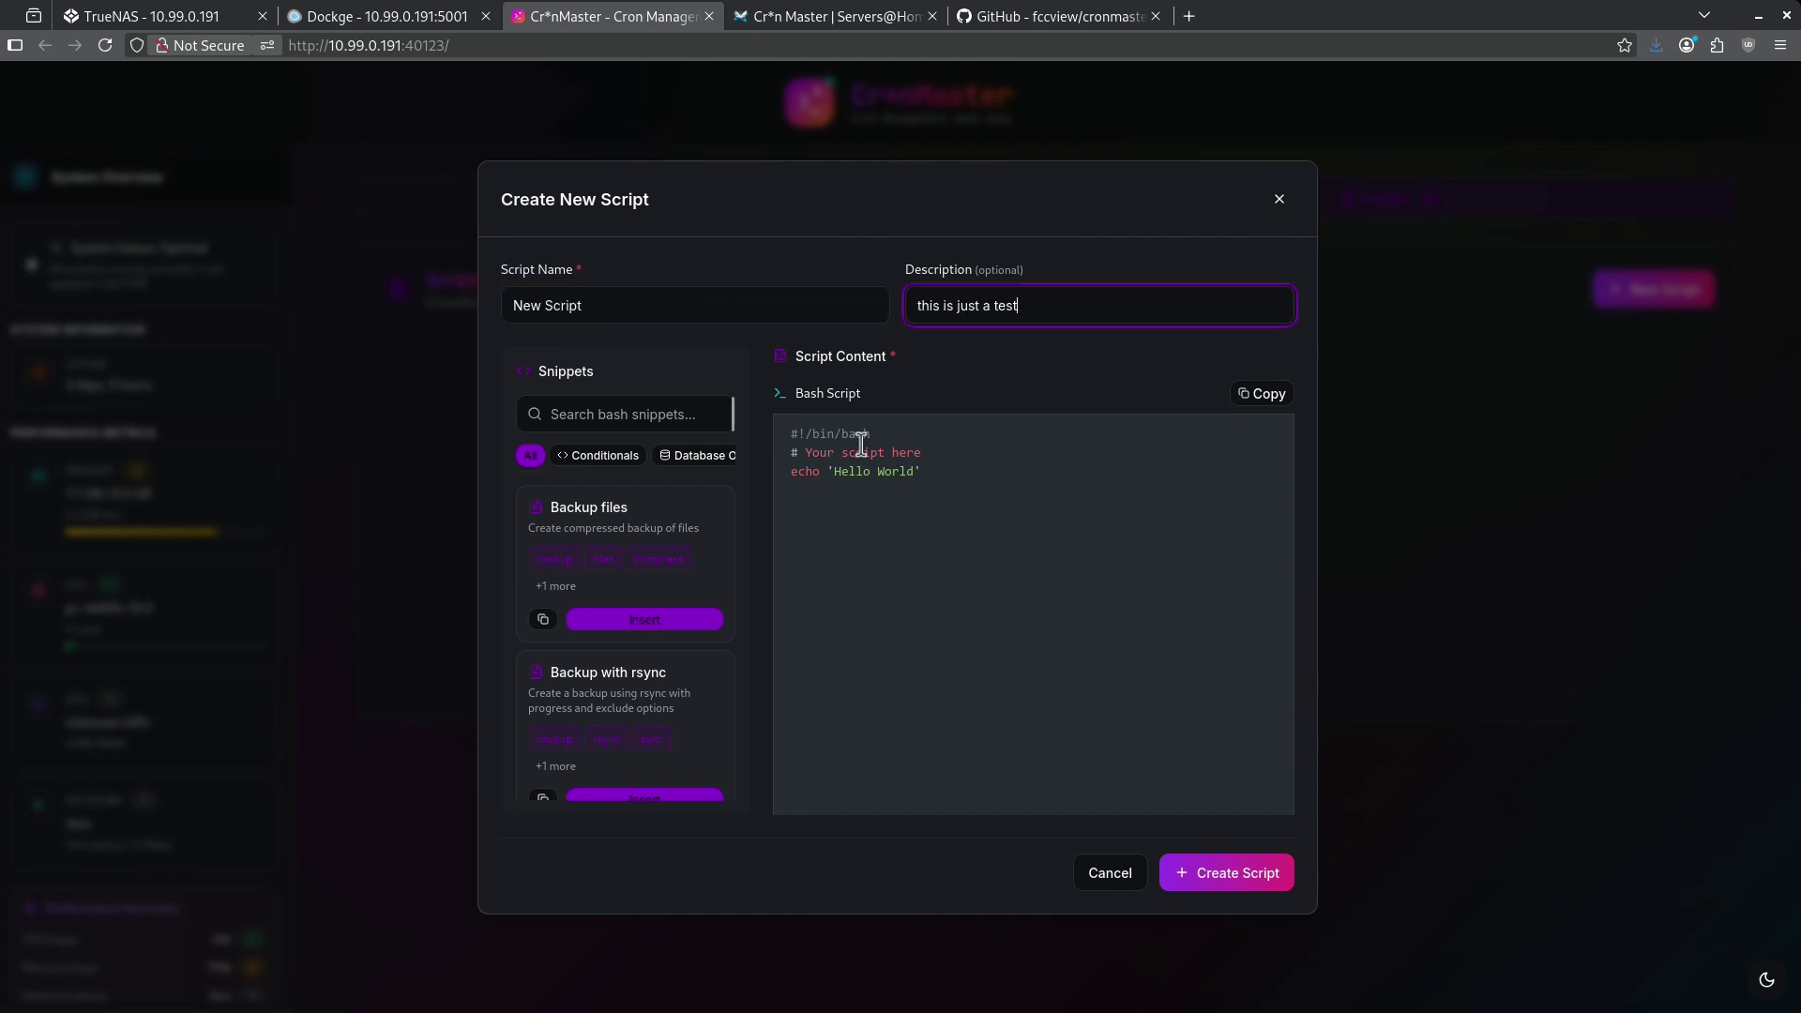
click(899, 472)
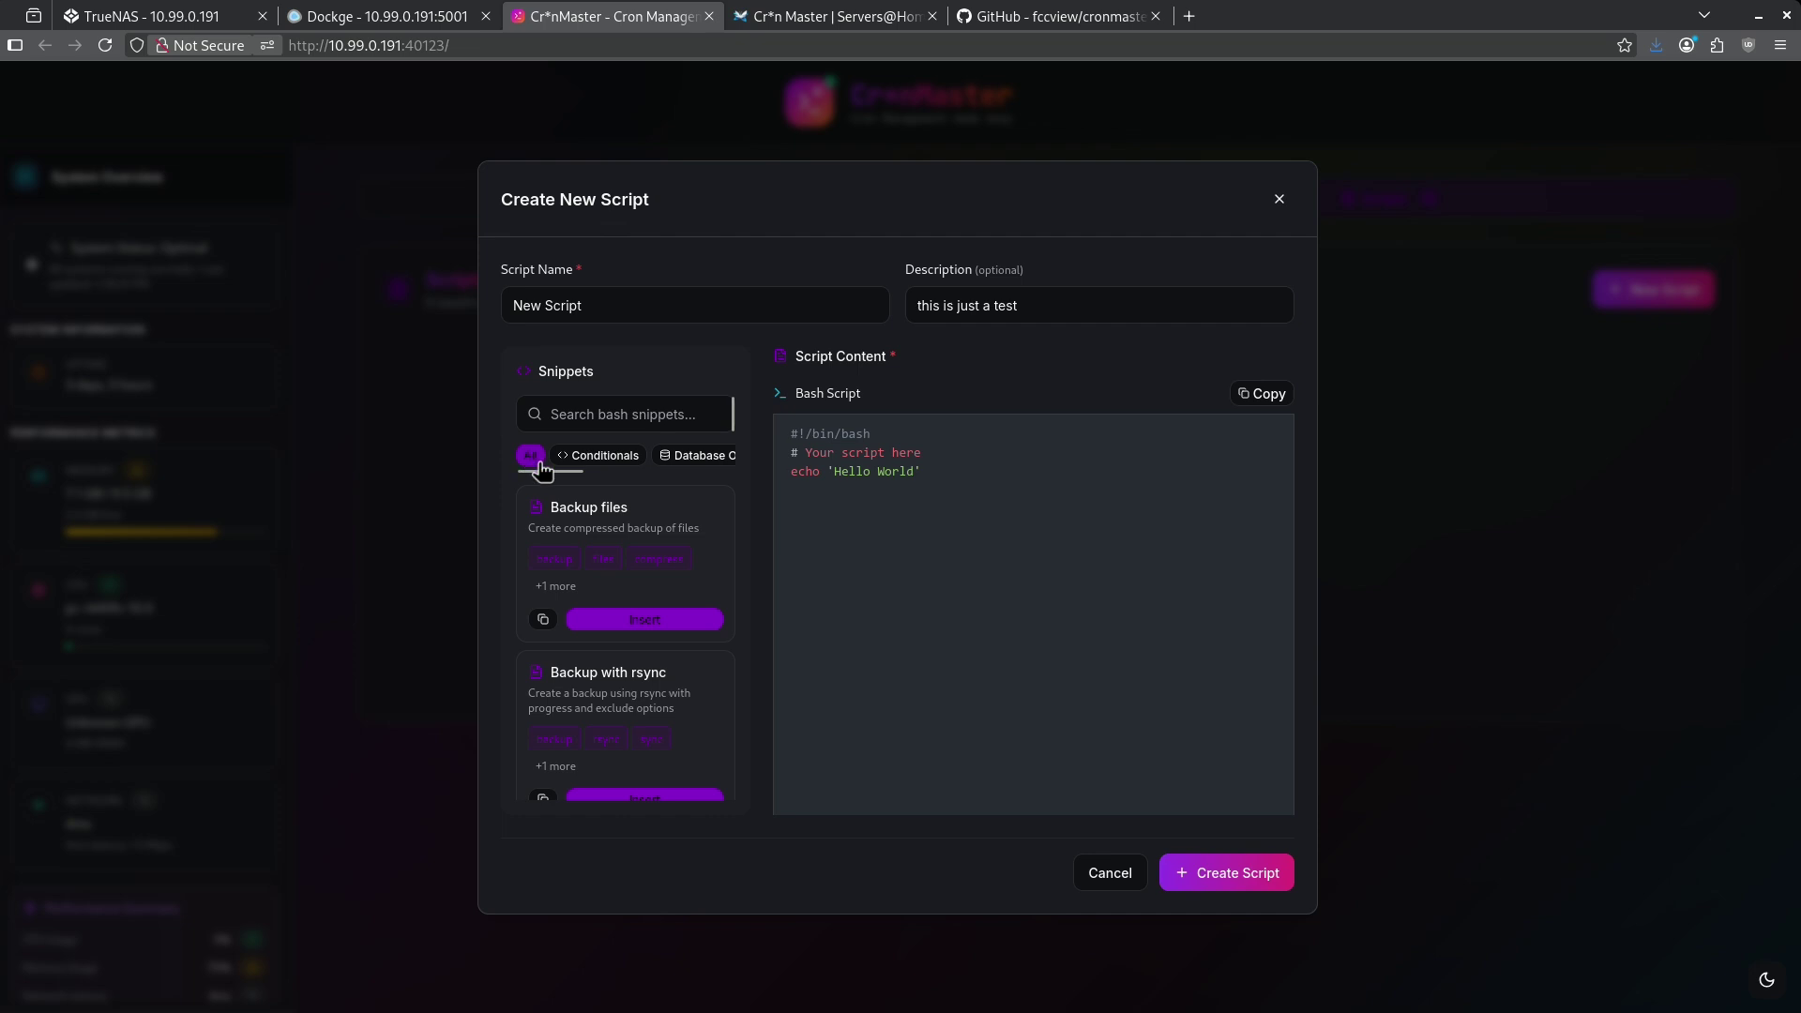
Insert the System Operations 'Check disk space' snippet and save the script as new-script.sh
drag(544, 469, 723, 474)
click(682, 457)
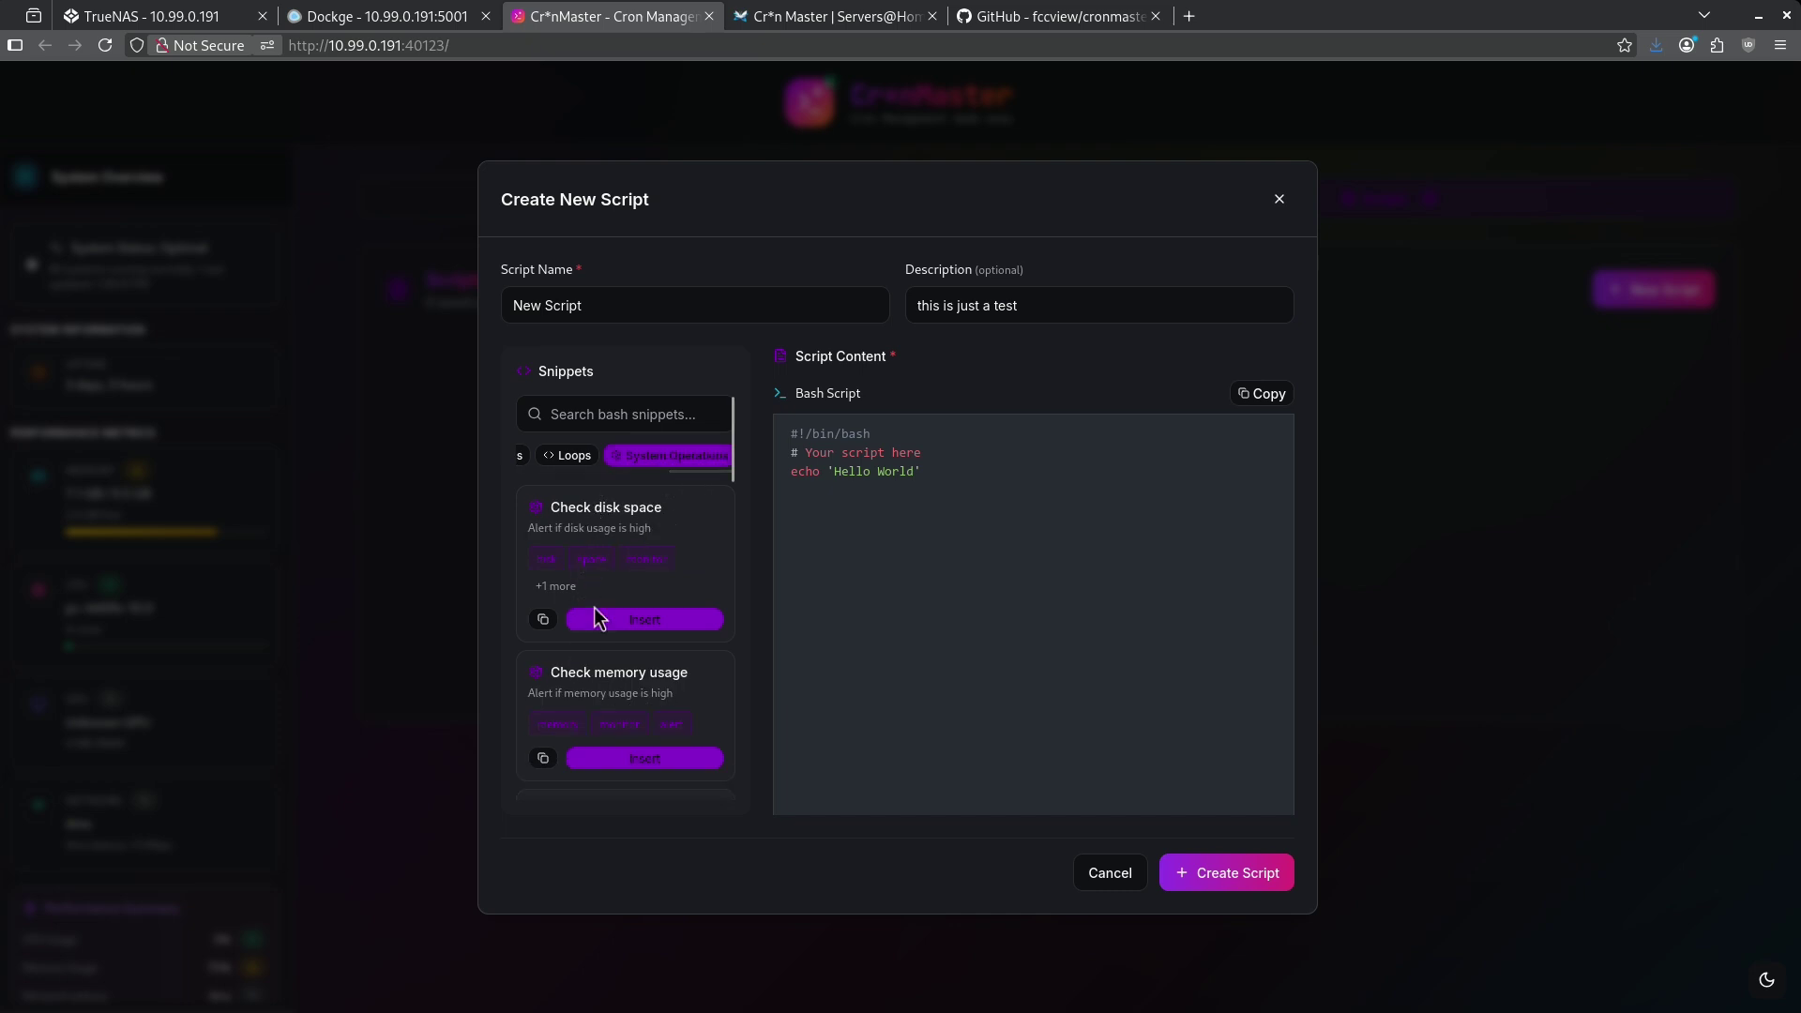
drag(735, 463, 734, 479)
click(597, 464)
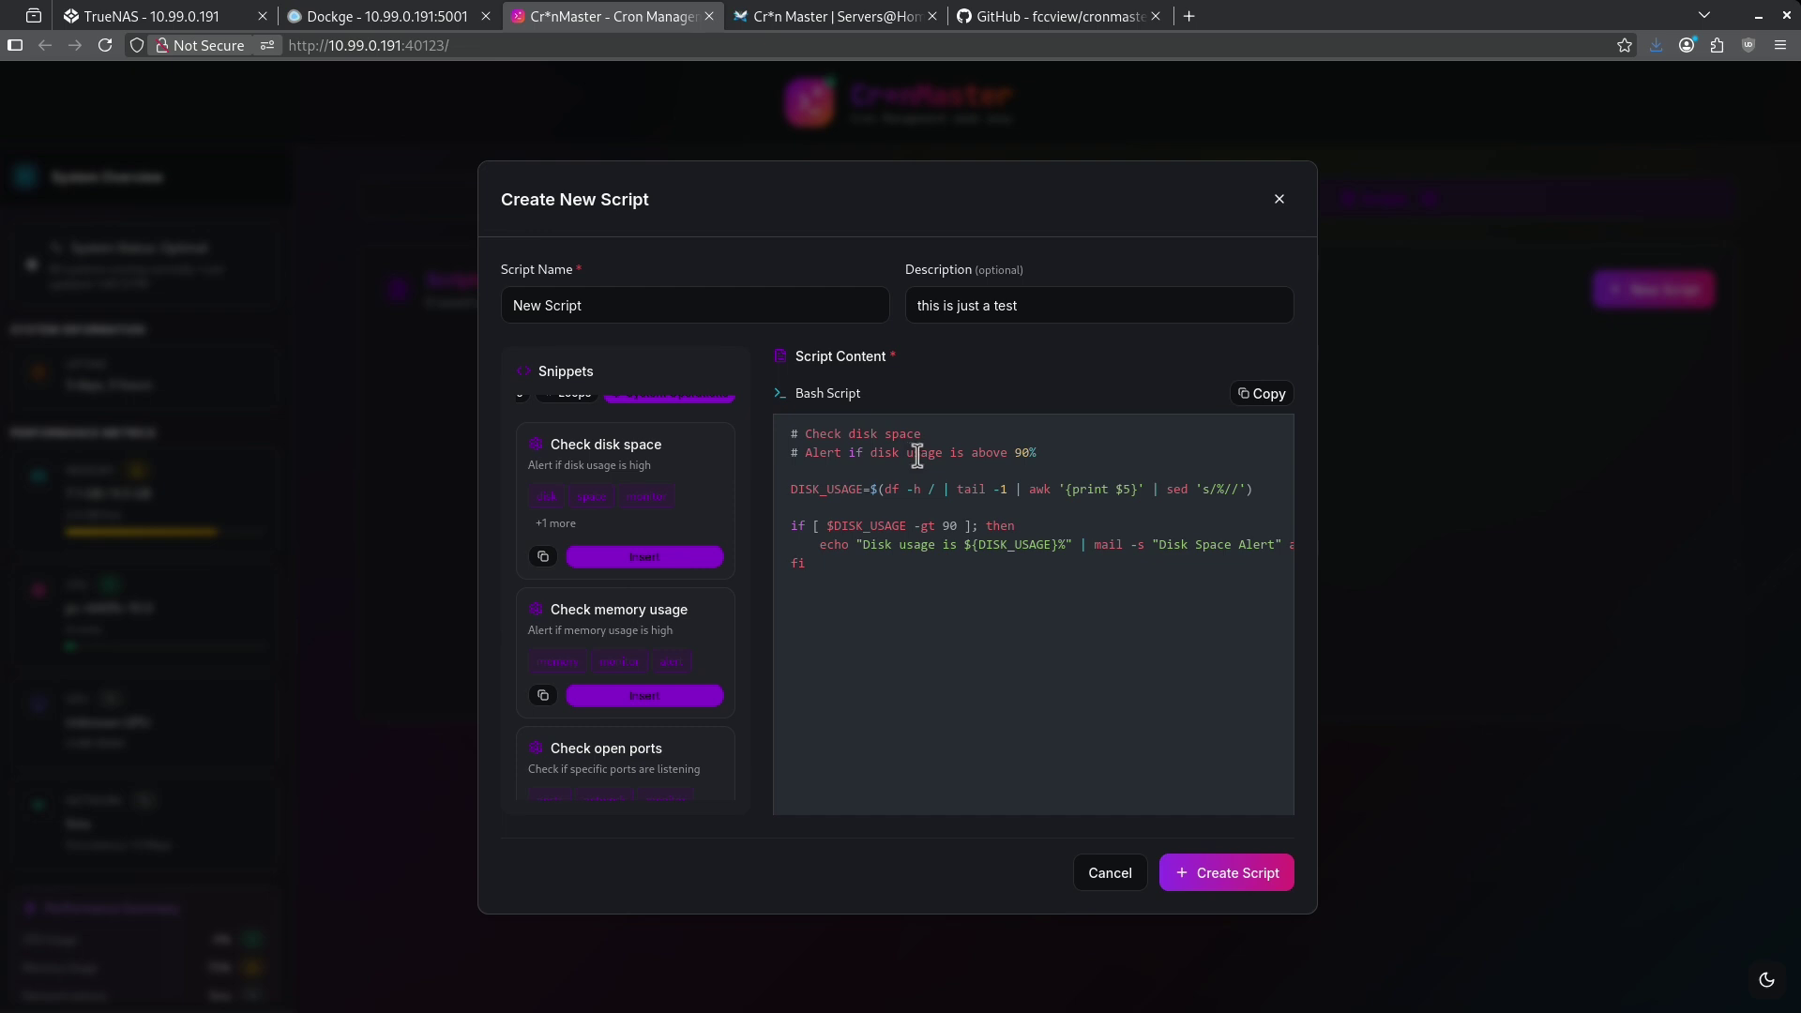
drag(792, 489, 1168, 488)
click(1167, 489)
drag(864, 548, 1031, 545)
click(1226, 876)
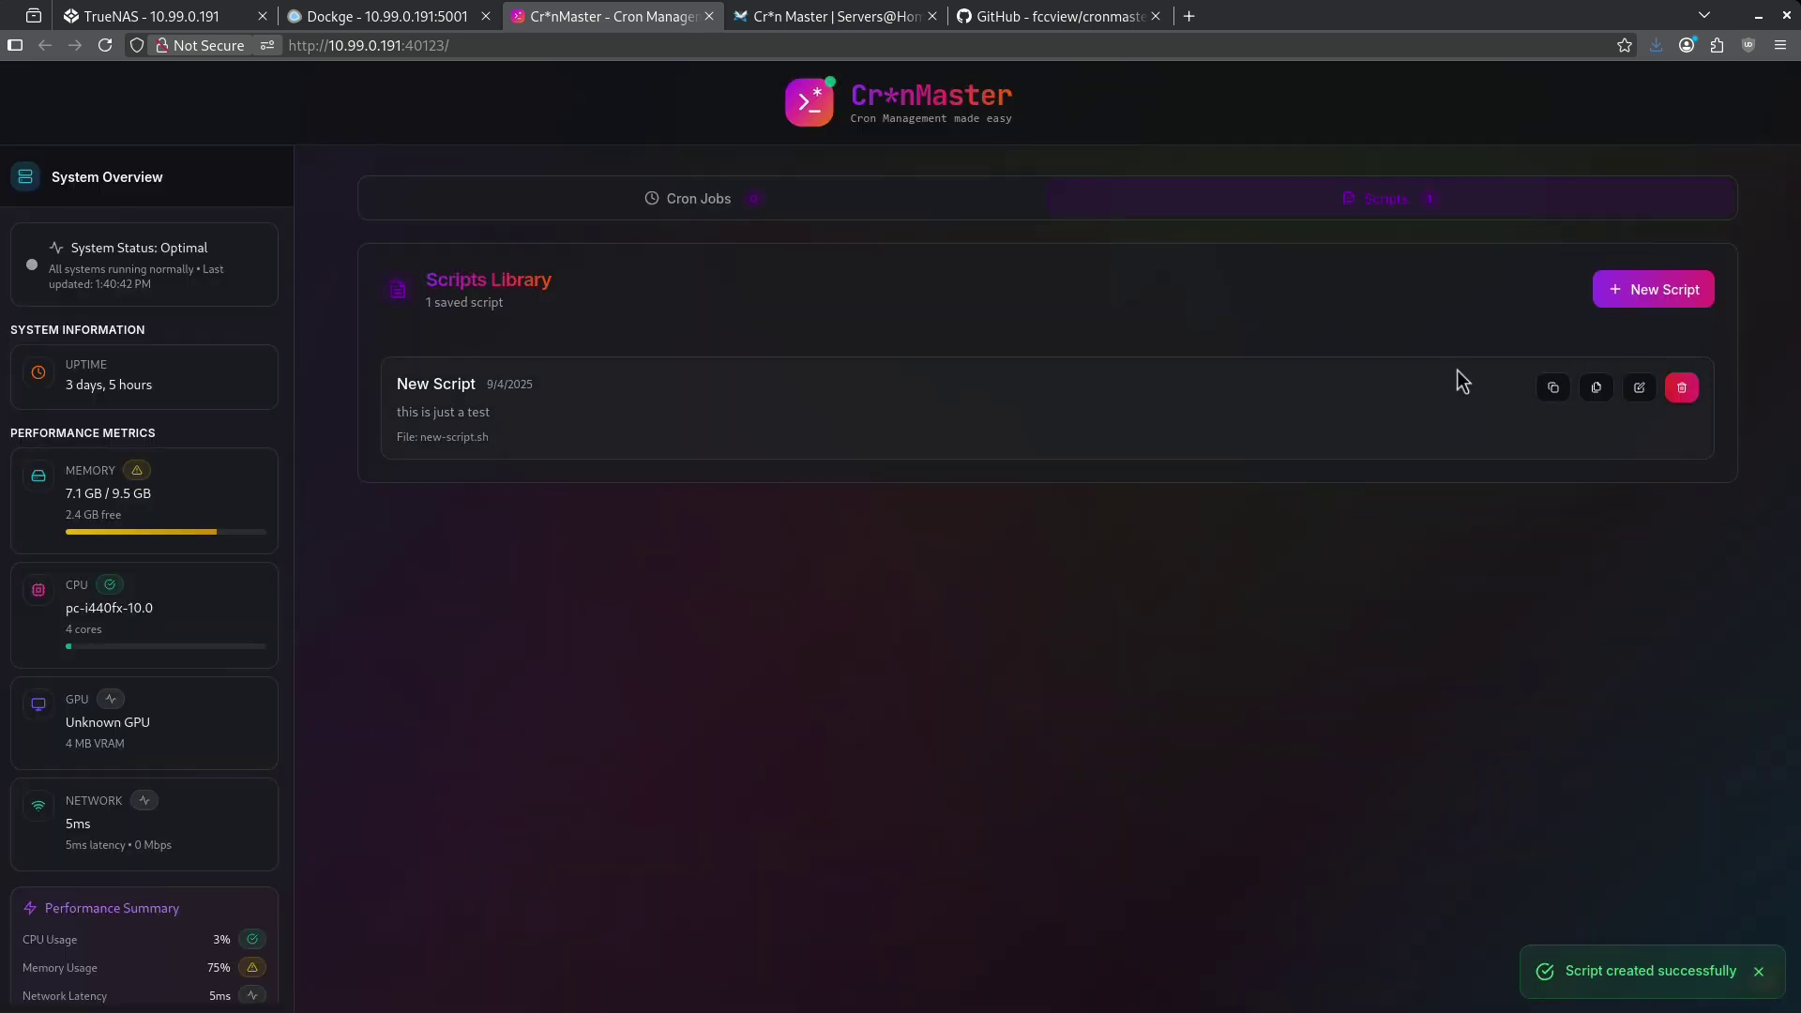
Create a 0 0 * * * daily-midnight task that runs the saved New Script as root
click(631, 205)
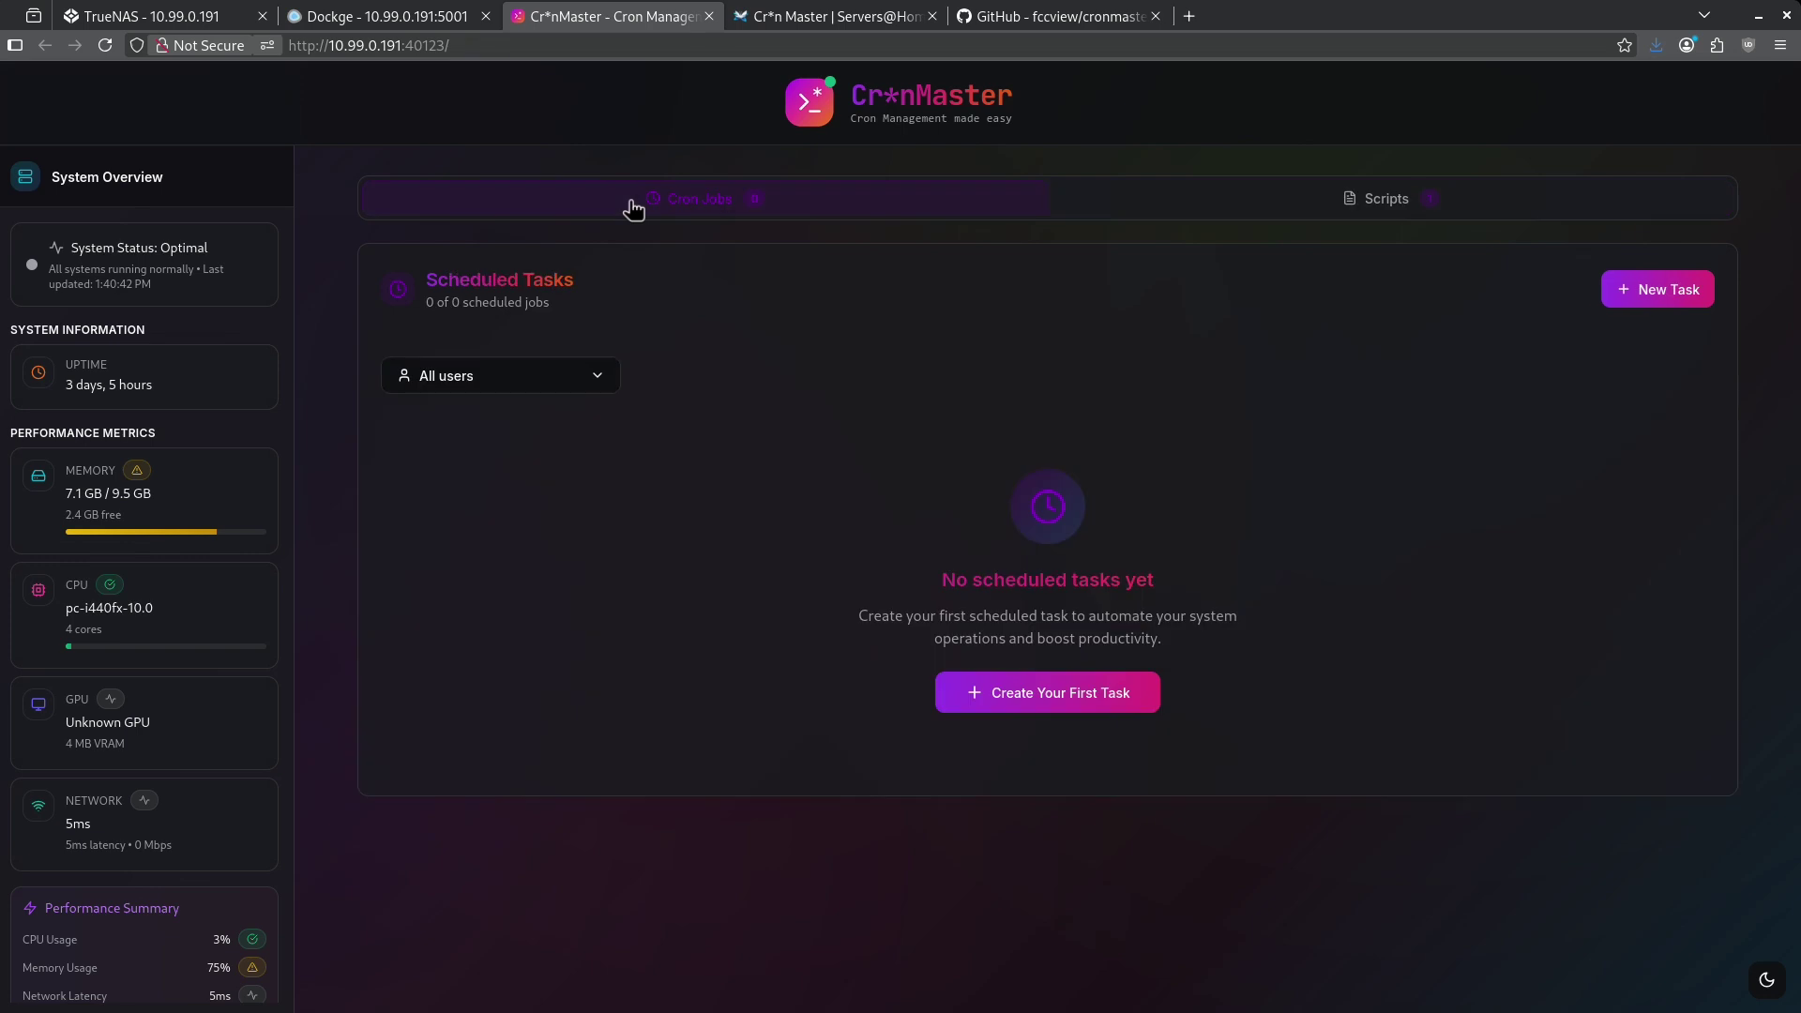
click(1040, 696)
click(779, 452)
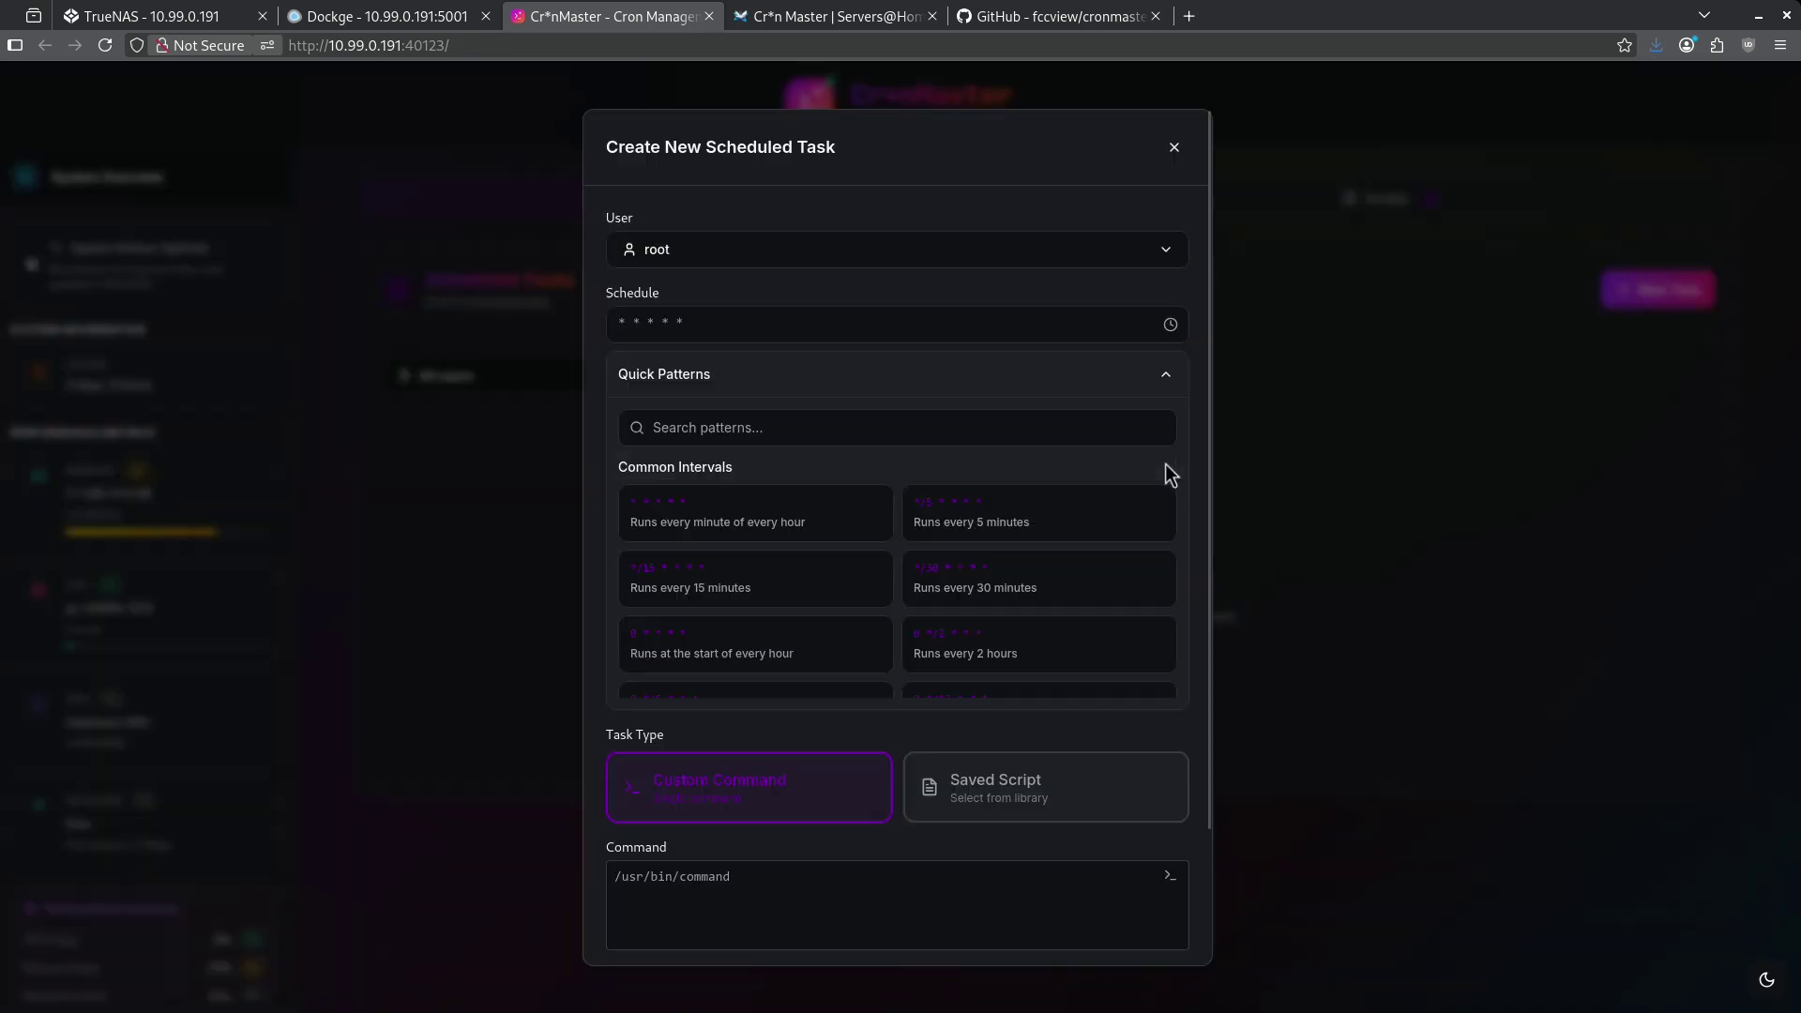
scroll(938, 586, down, 3)
click(829, 587)
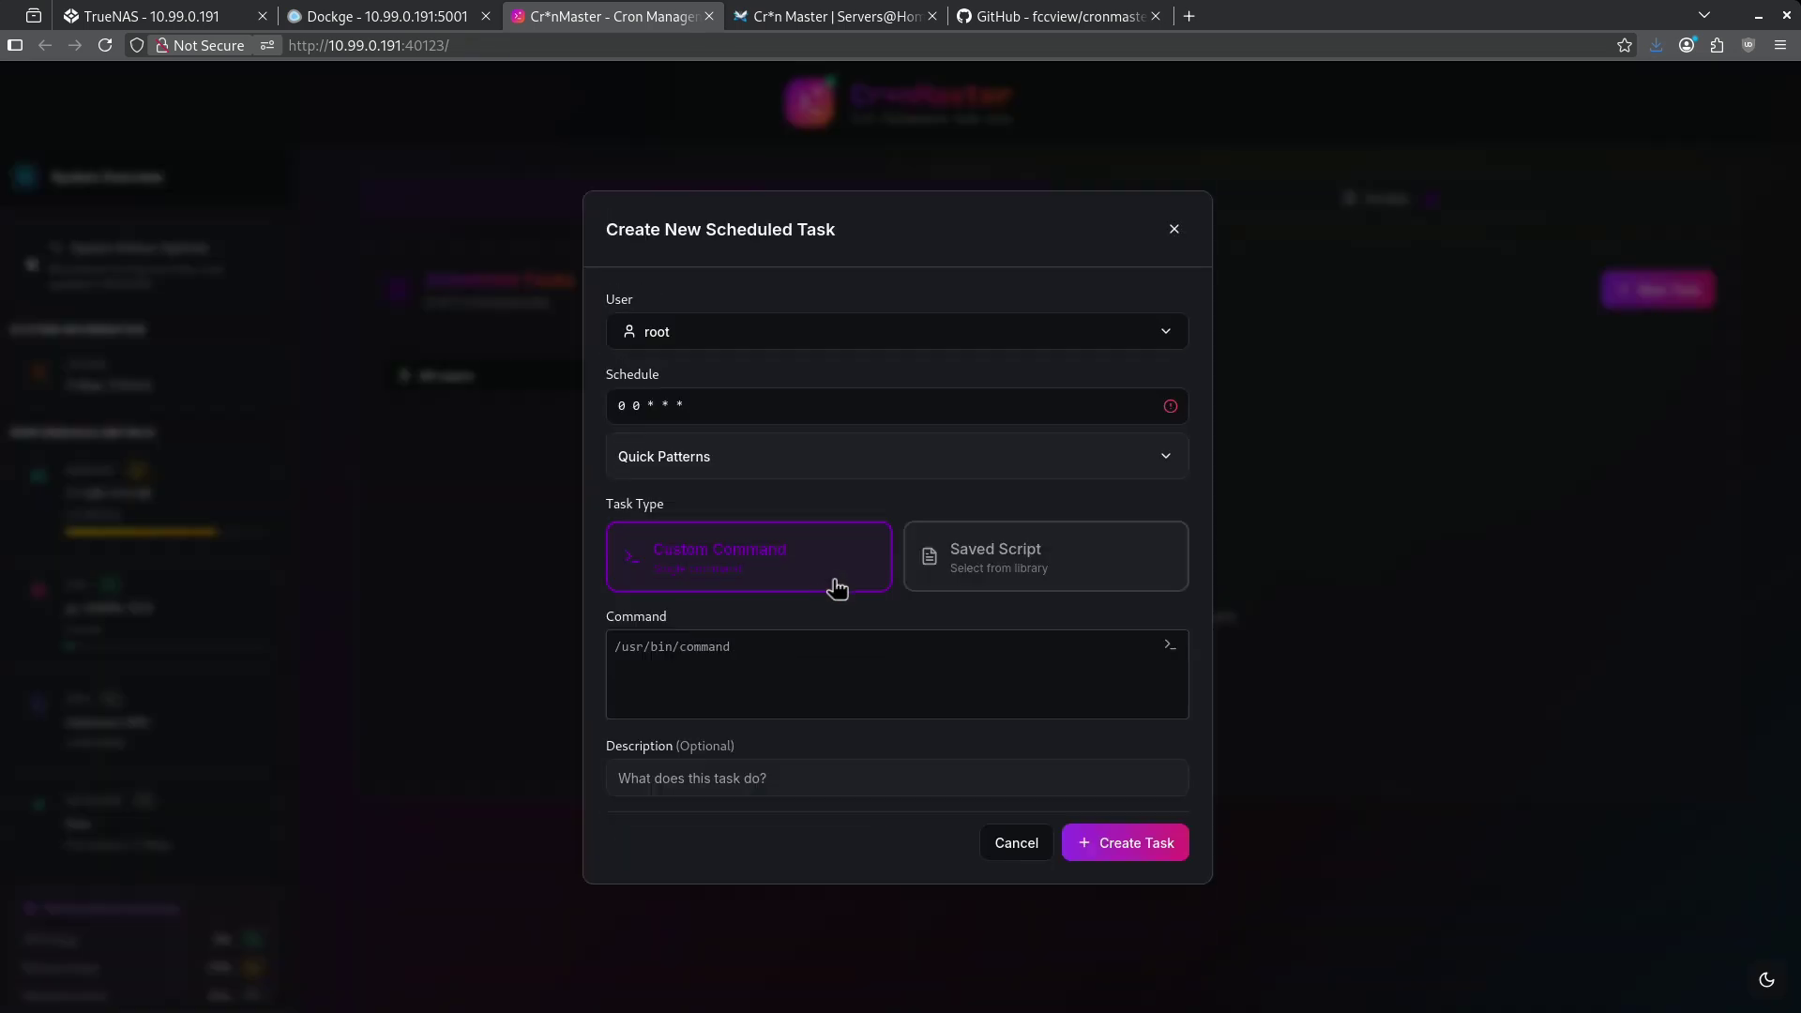
click(1006, 574)
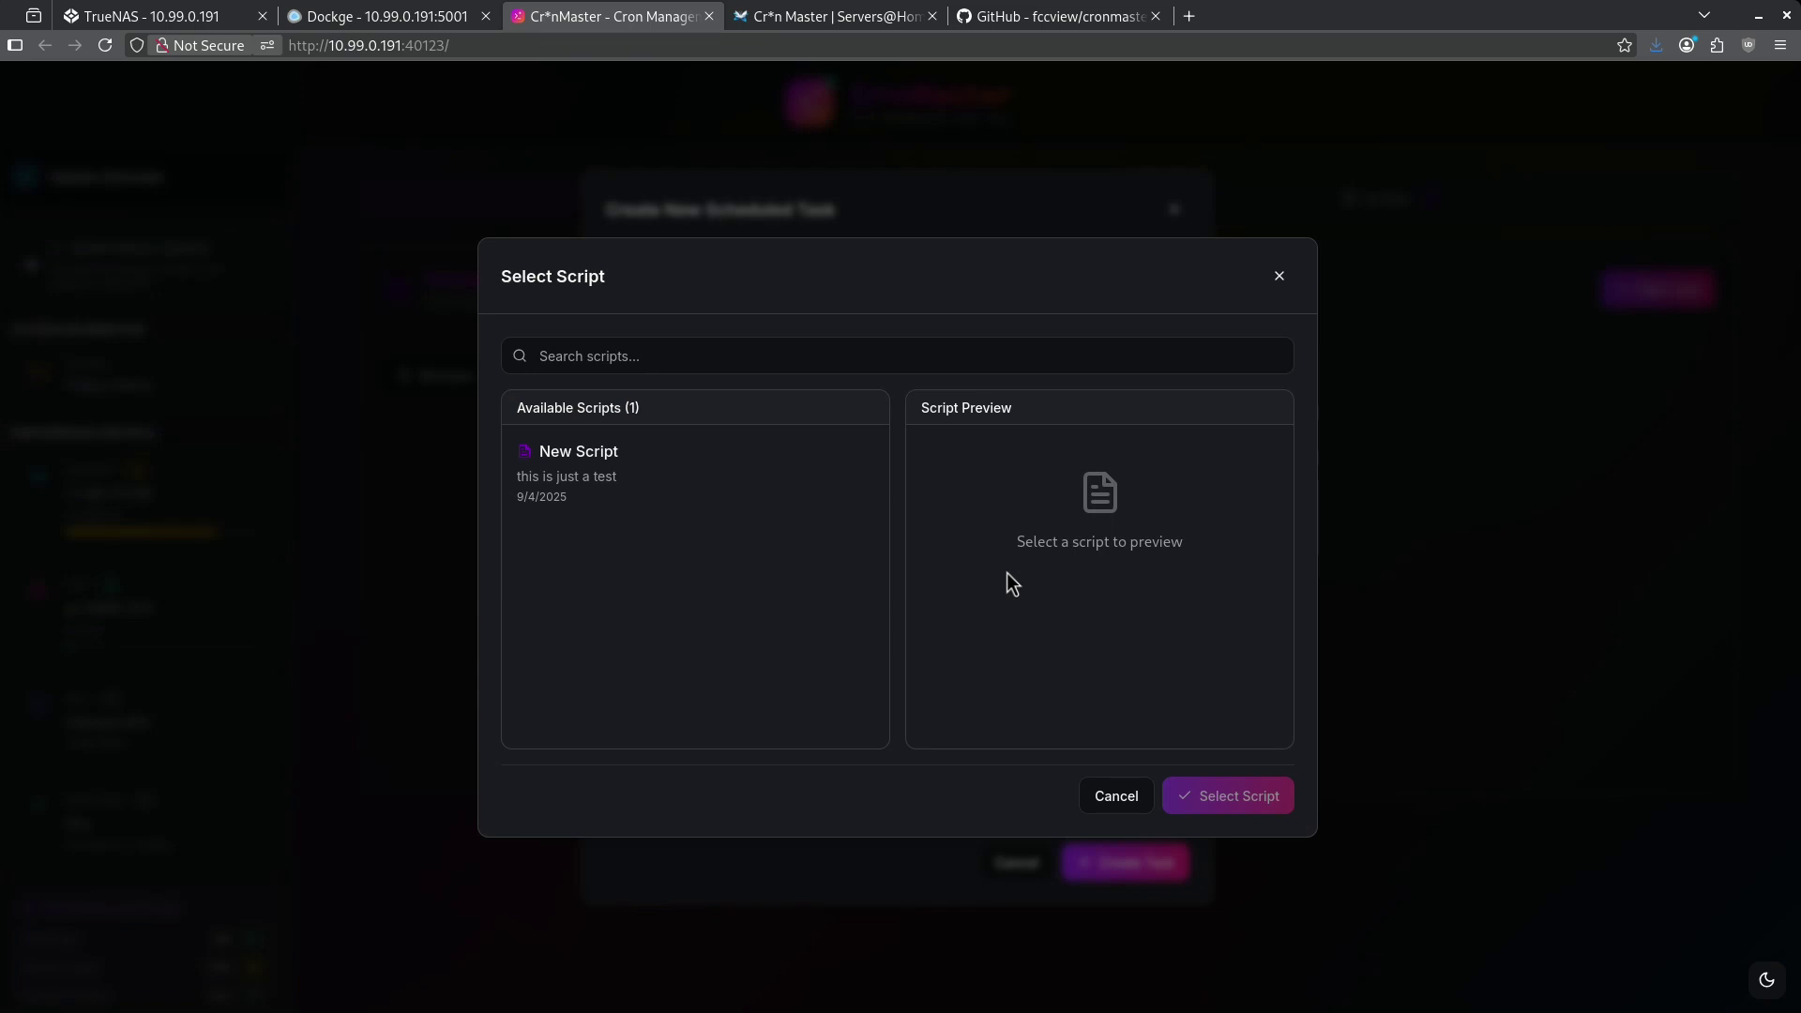
click(596, 469)
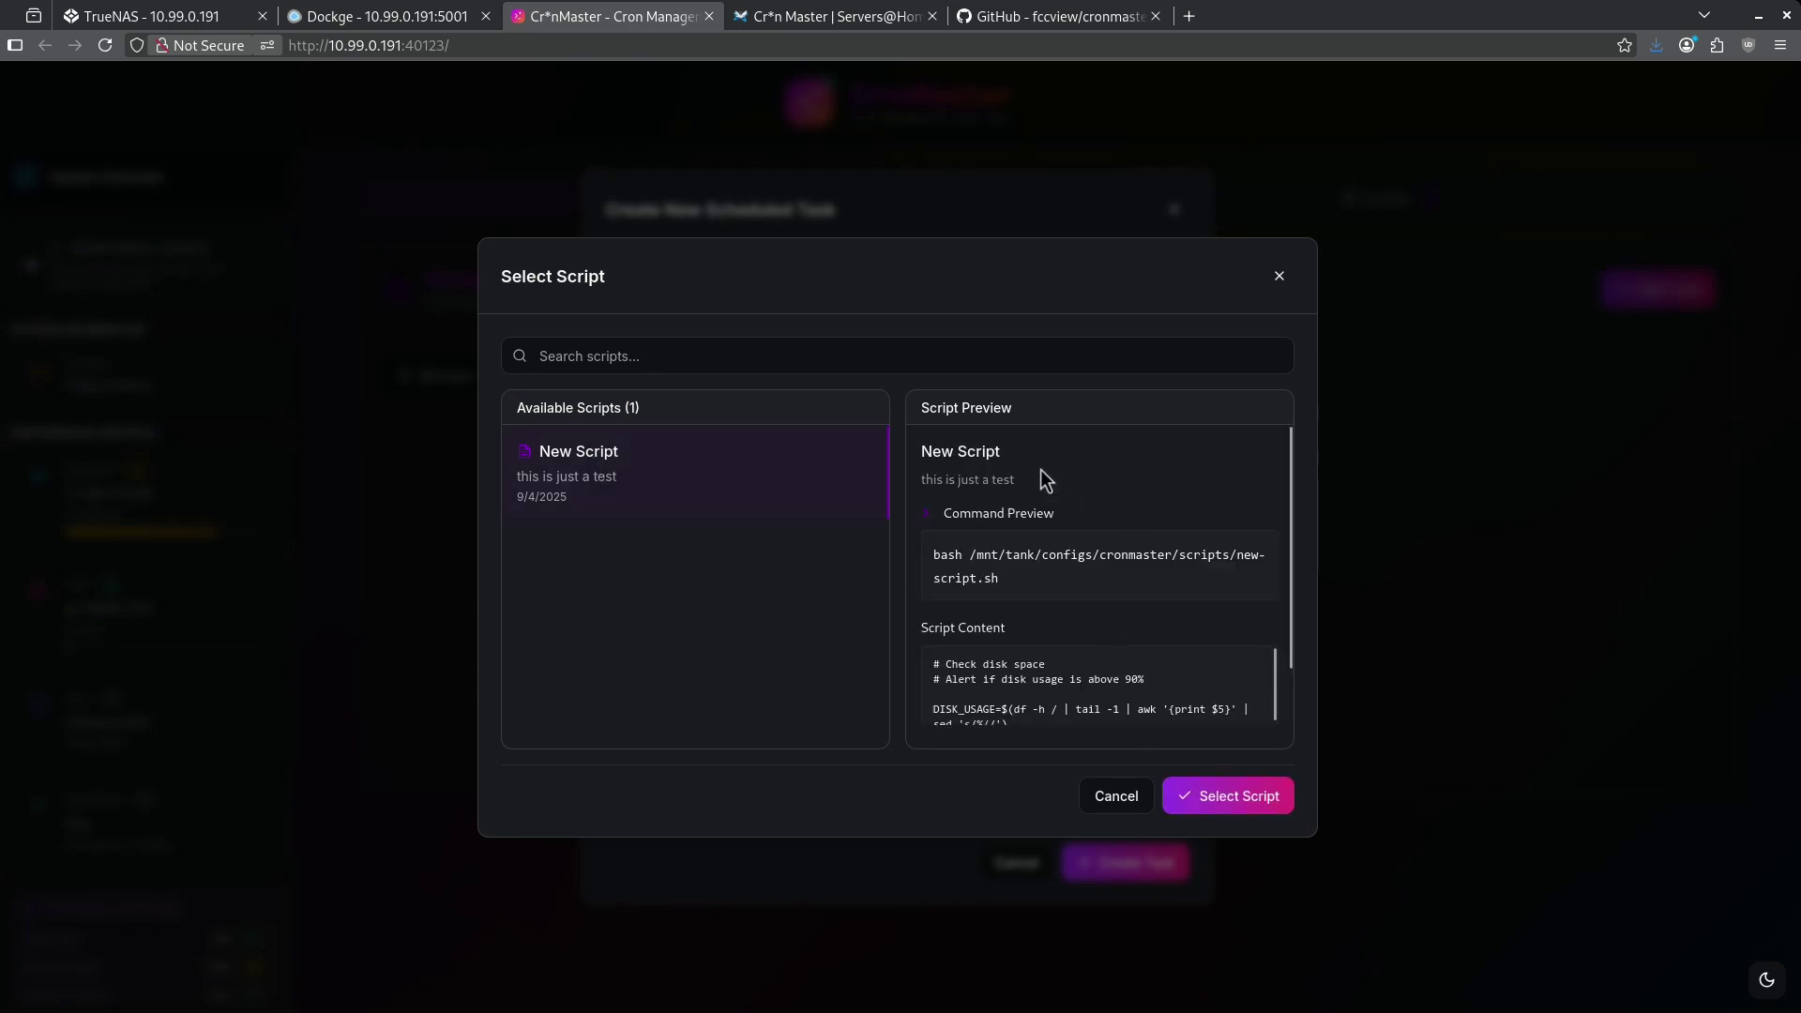
scroll(983, 529, down, 1)
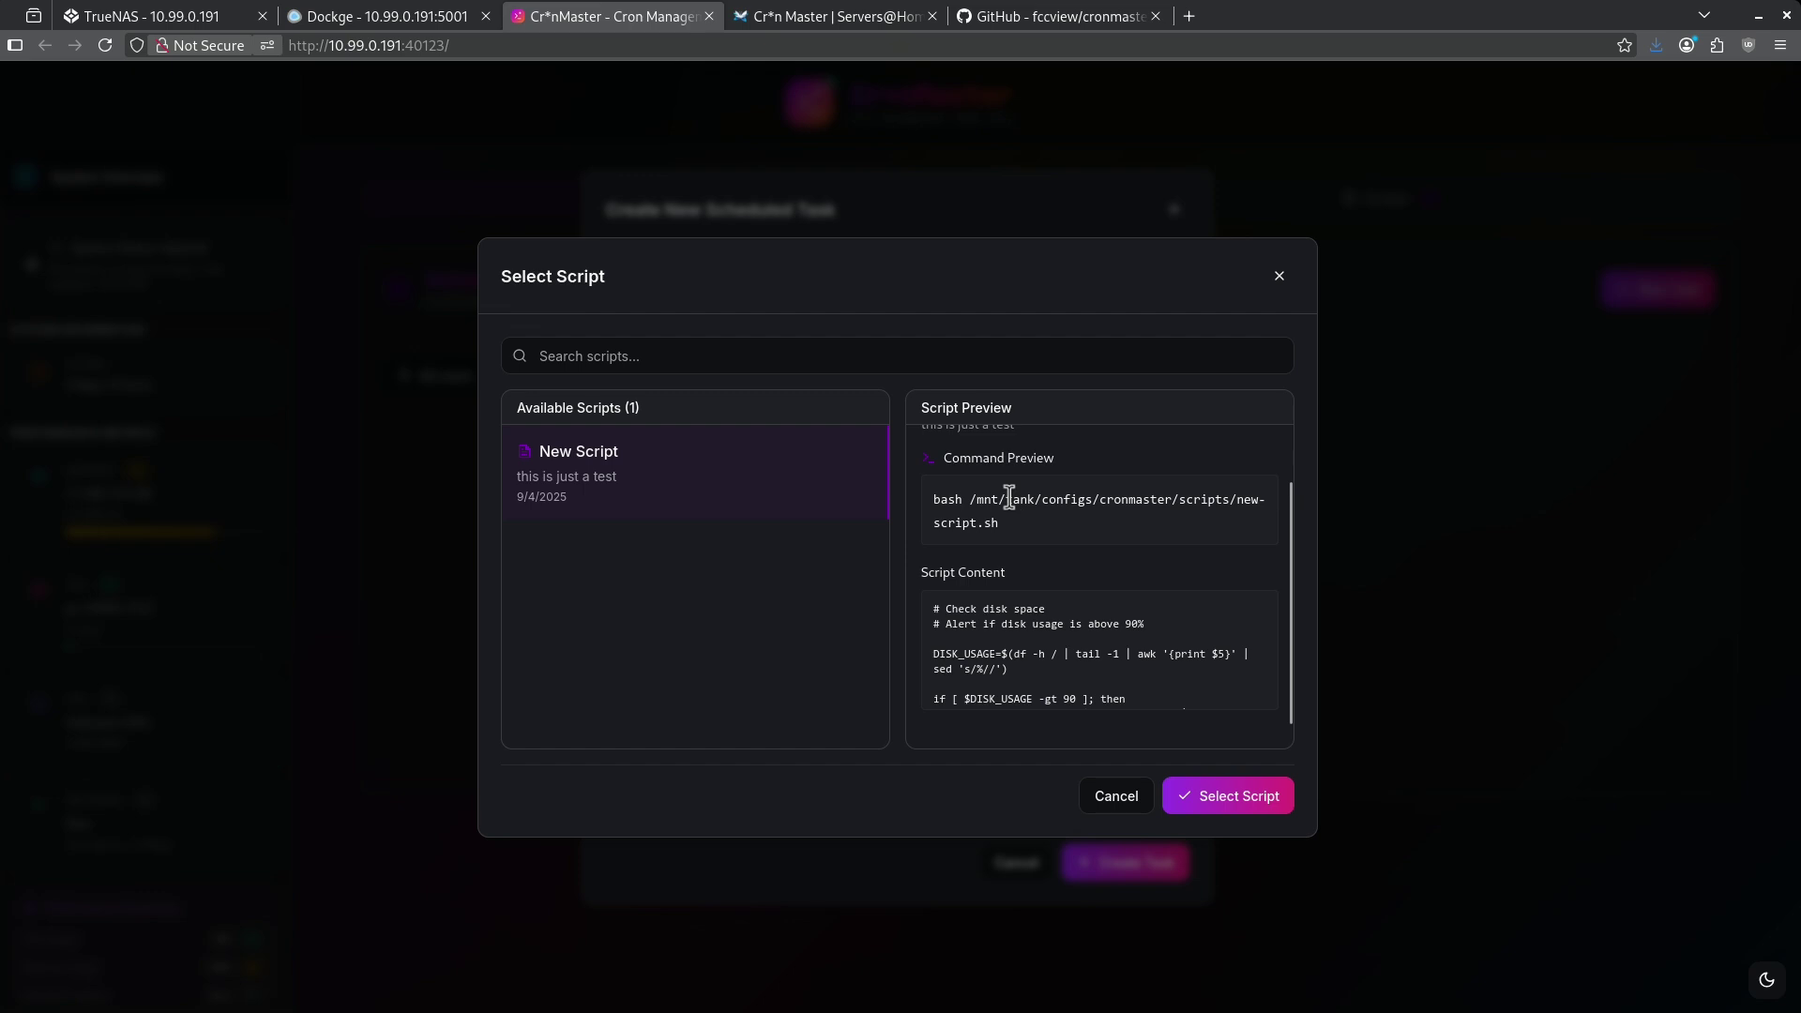
click(1196, 795)
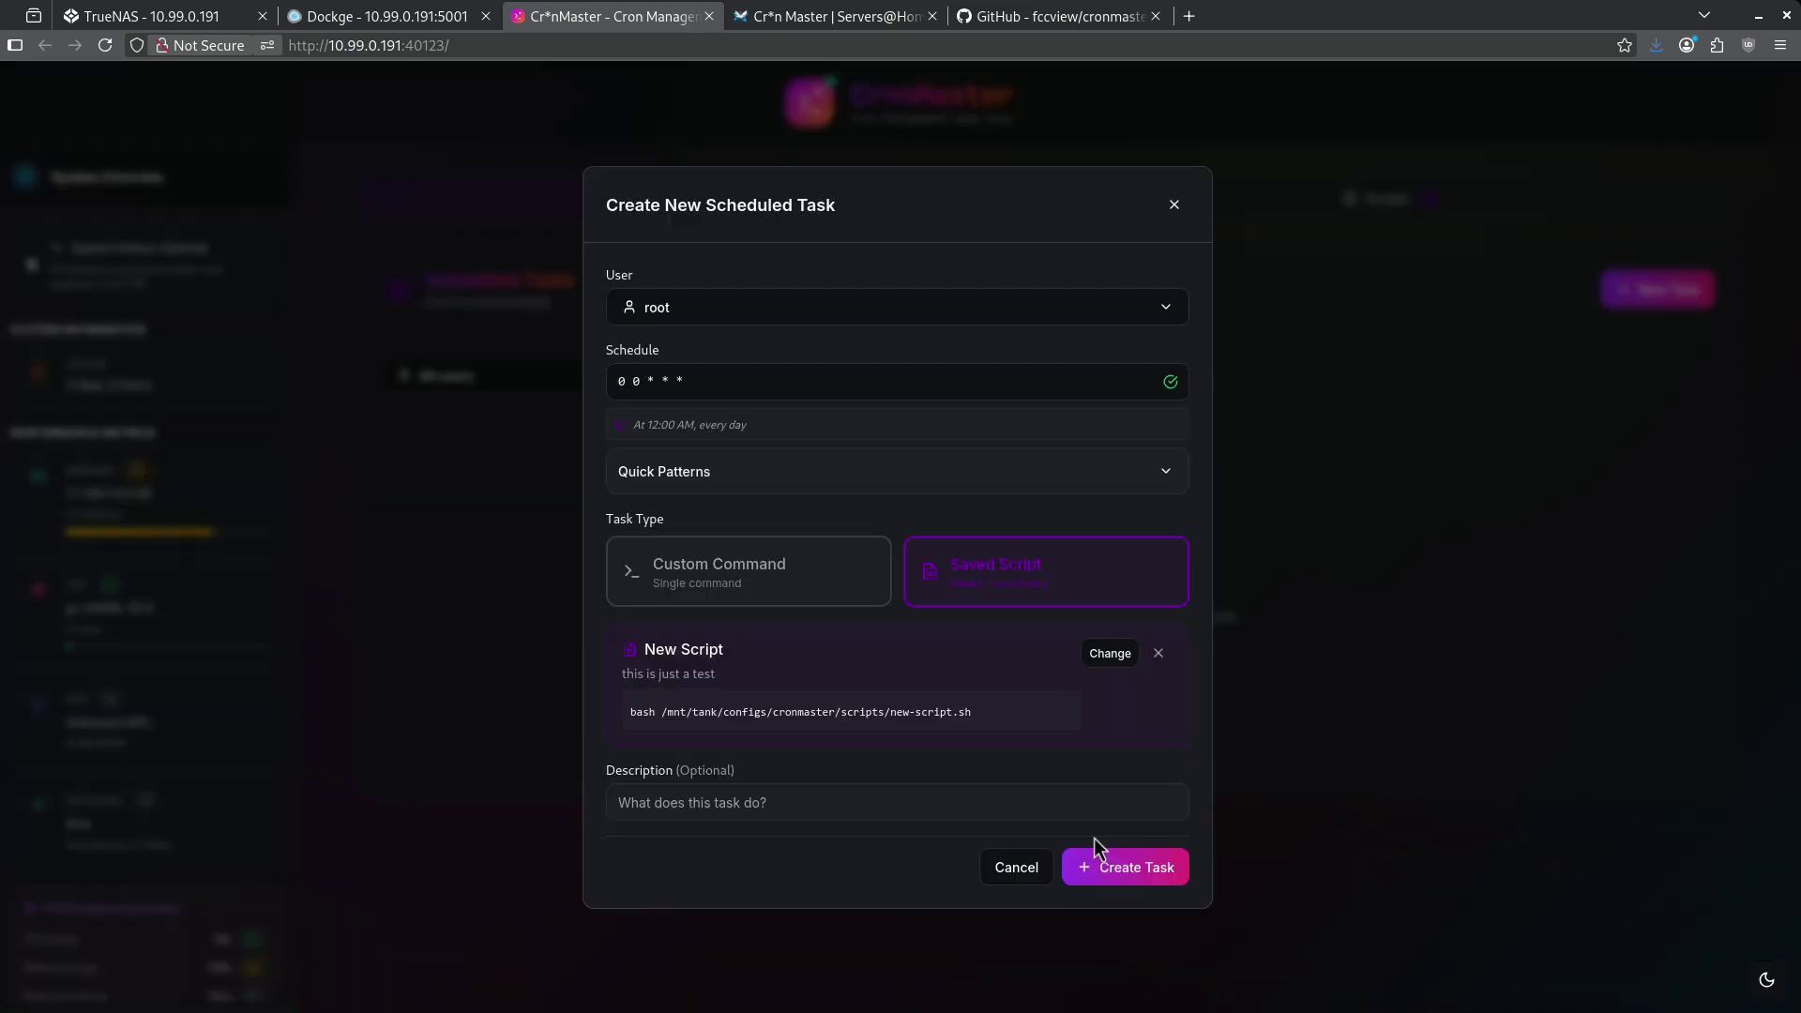
click(1166, 865)
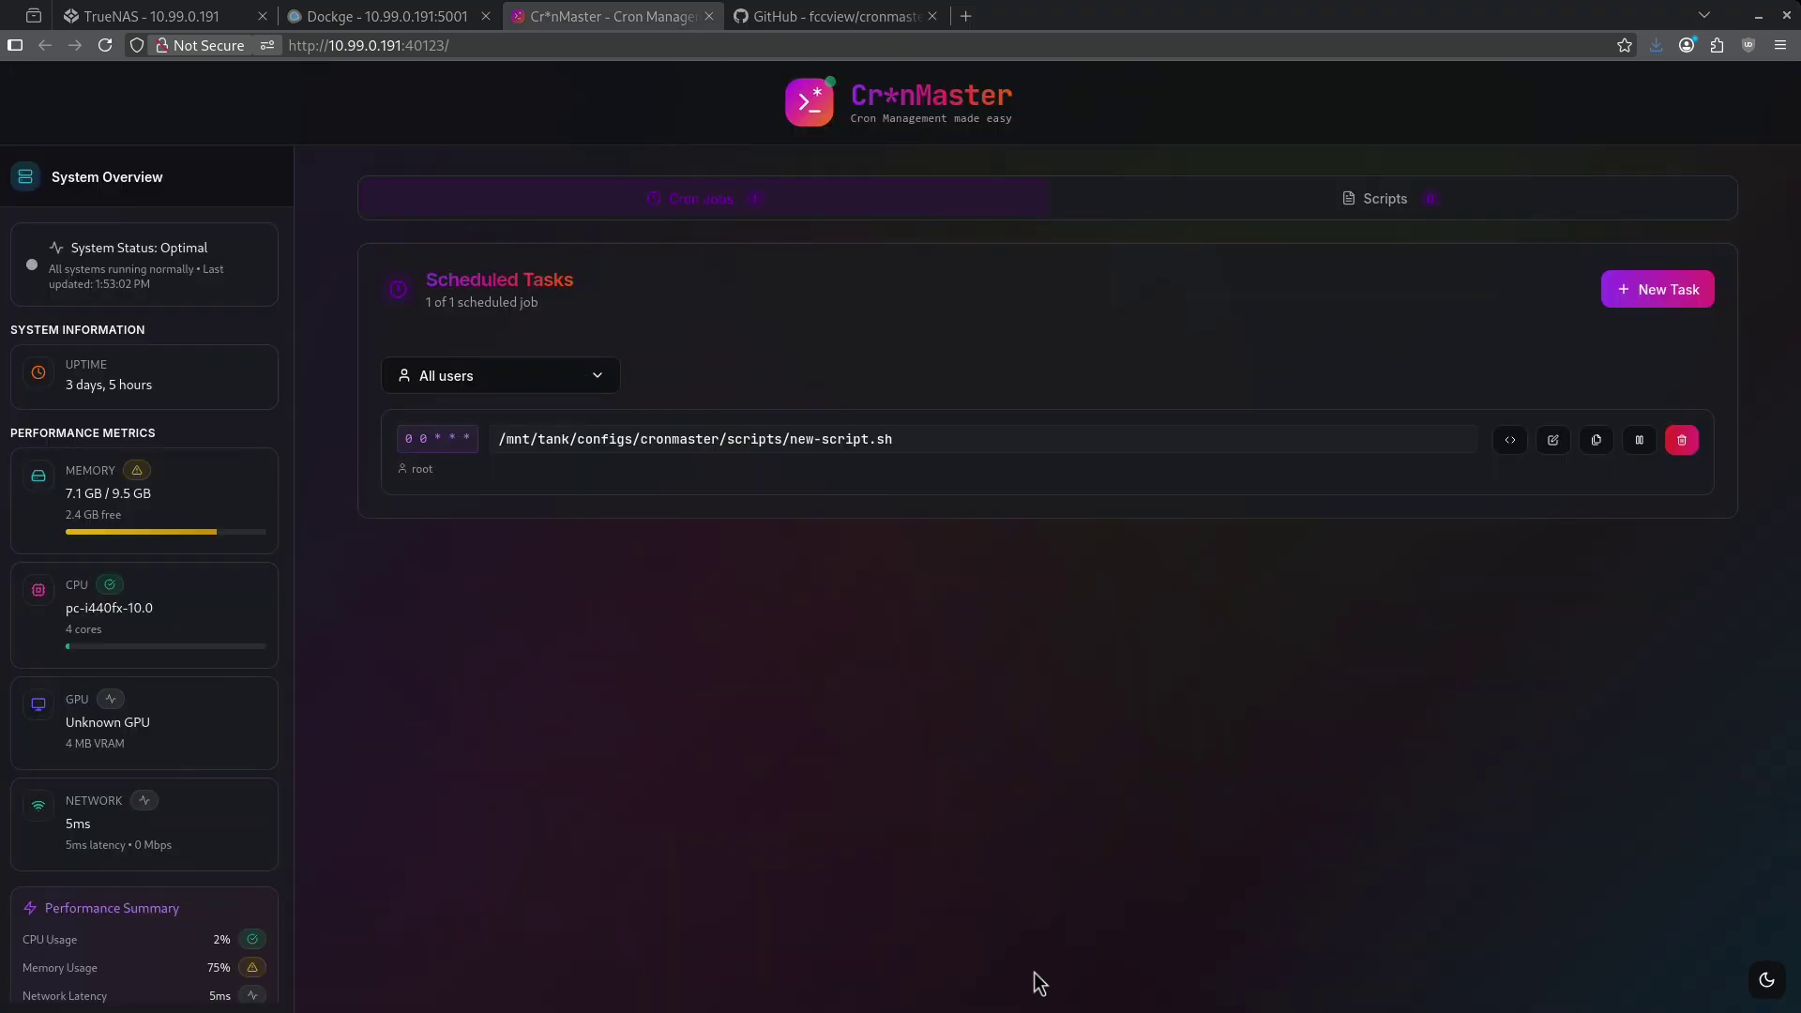